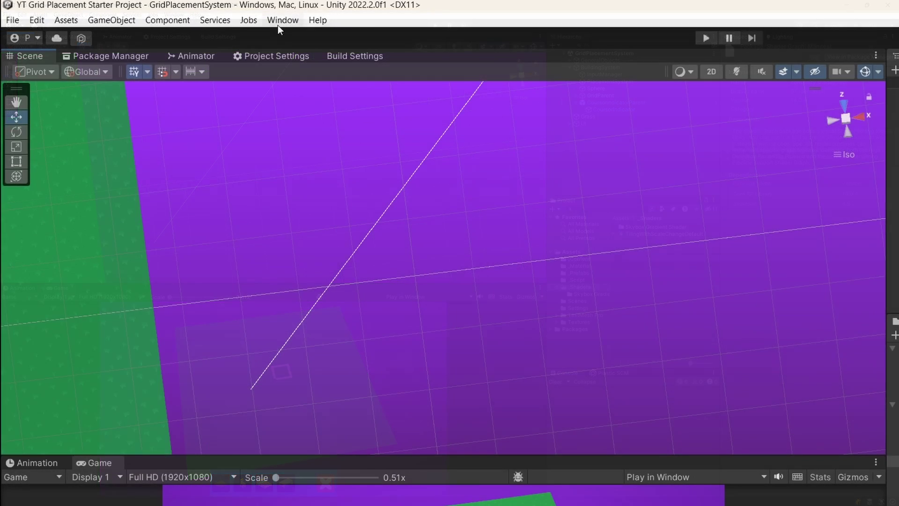
Open the Package Manager and find the Shader Graph package in the Unity Registry by searching for "Shader"
{"action": "left_click", "coordinate": [171, 15]}
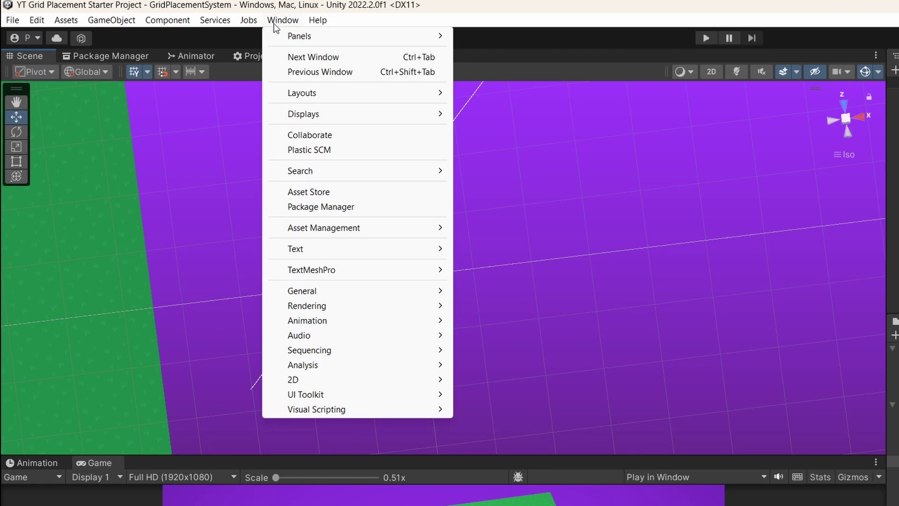
{"action": "left_click", "coordinate": [322, 206]}
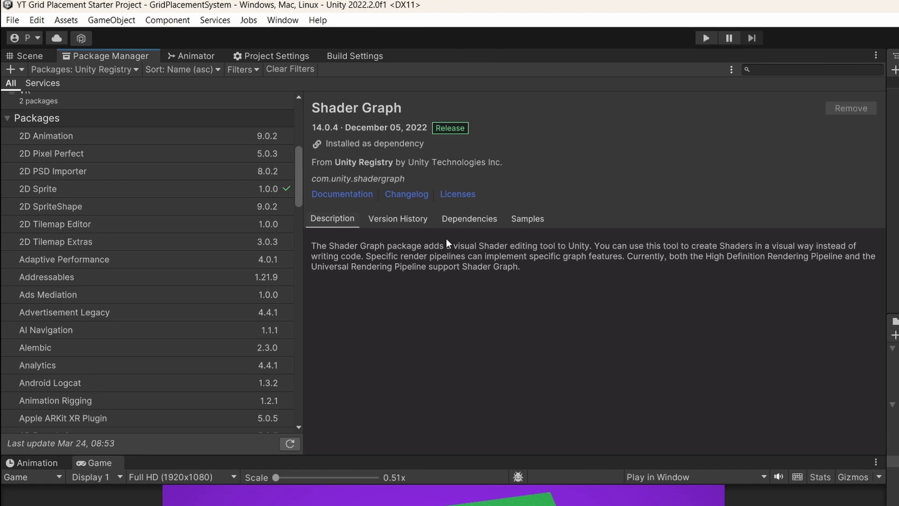
{"action": "left_click", "coordinate": [120, 68]}
{"action": "left_click", "coordinate": [79, 87]}
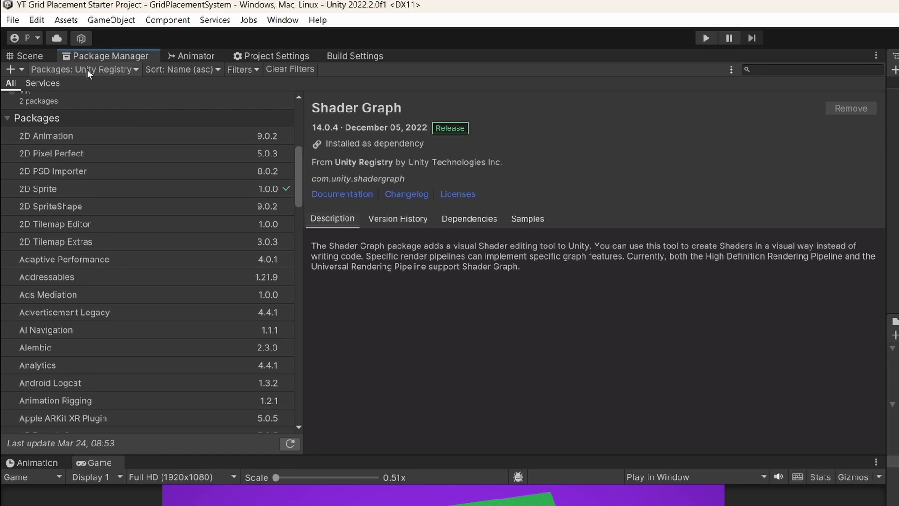
{"action": "left_click", "coordinate": [789, 69]}
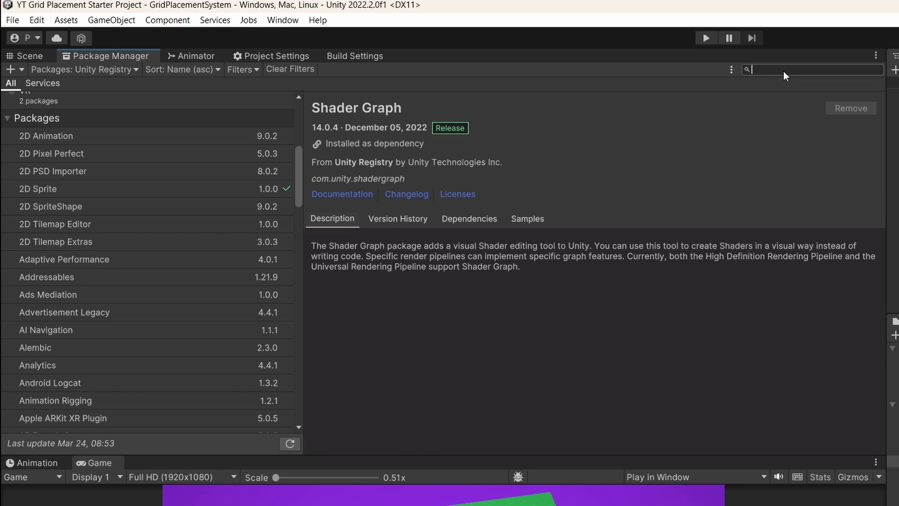
{"action": "type", "text": "Shader"}
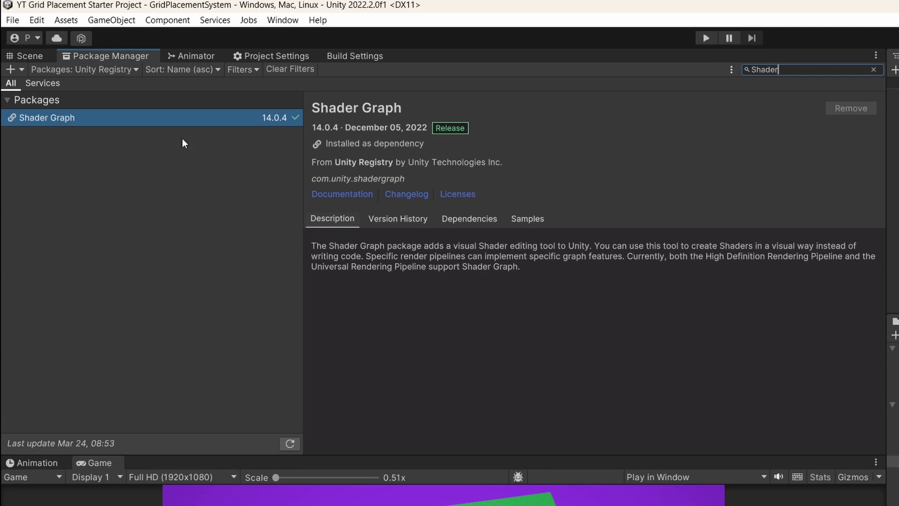
{"action": "left_click", "coordinate": [46, 117]}
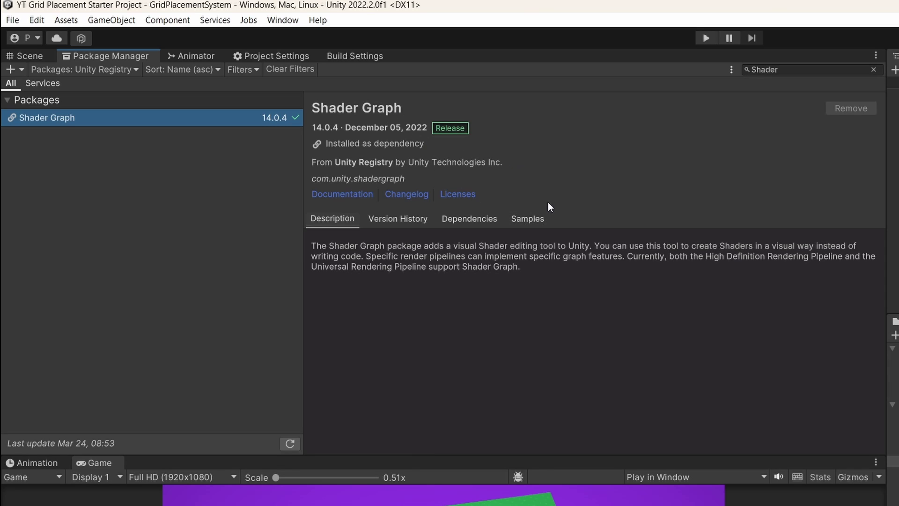
Import the Procedural Patterns sample of the Shader Graph package and show the Samples folder in the project
{"action": "left_click", "coordinate": [530, 219]}
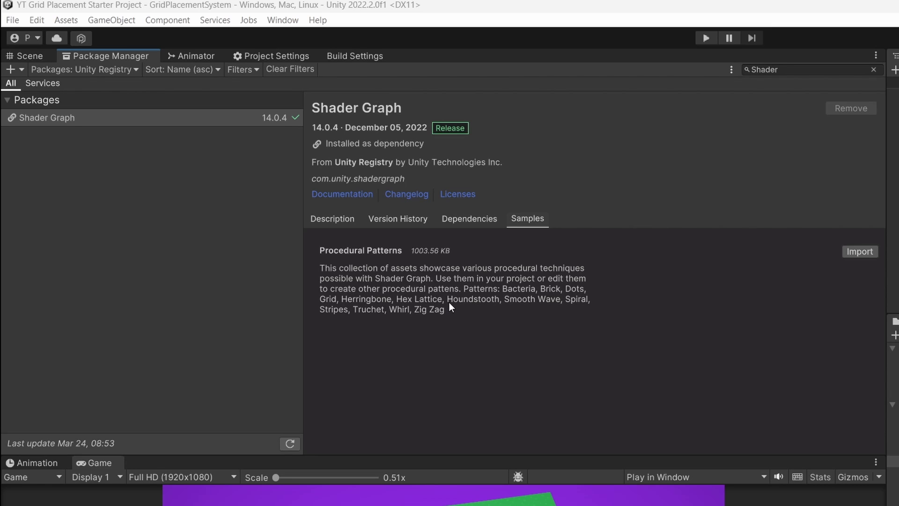
{"action": "left_click", "coordinate": [861, 253]}
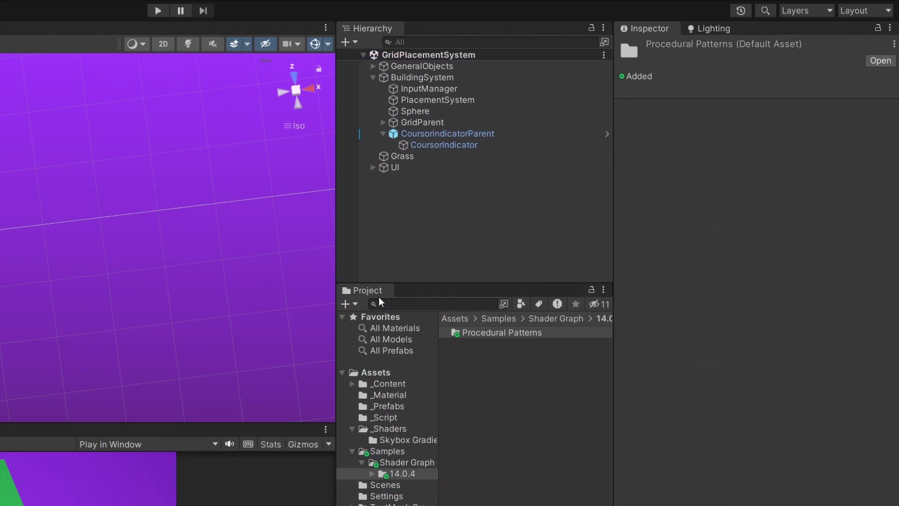
{"action": "left_click", "coordinate": [572, 201]}
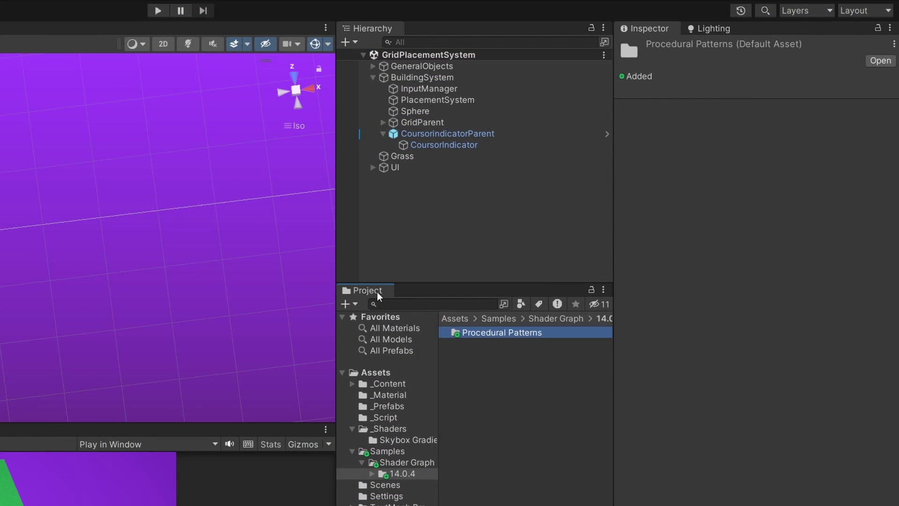
{"action": "left_click", "coordinate": [376, 373]}
{"action": "left_click", "coordinate": [392, 453]}
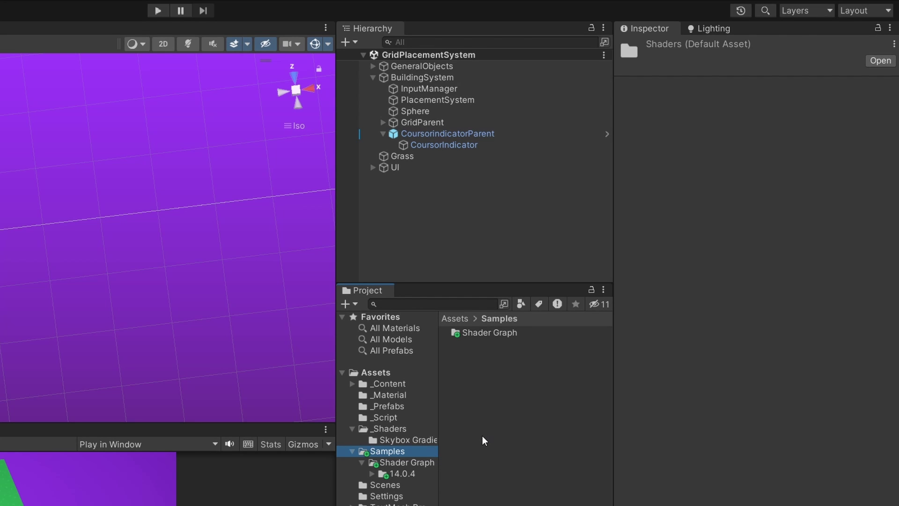
Create a URP Unlit Shader Graph named GridRectangularTransparent in the _Shaders folder and open it for editing
{"action": "left_click", "coordinate": [389, 429]}
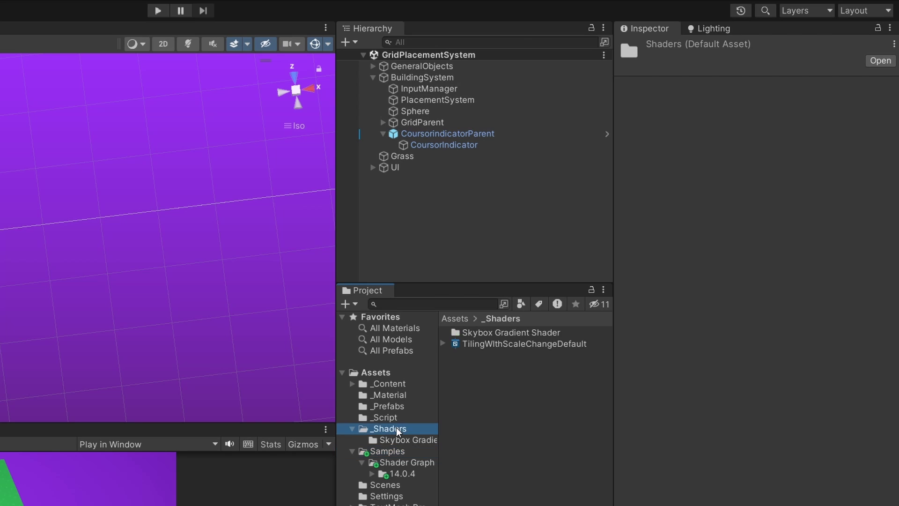
{"action": "right_click", "coordinate": [468, 370]}
{"action": "mouse_move", "coordinate": [489, 380]}
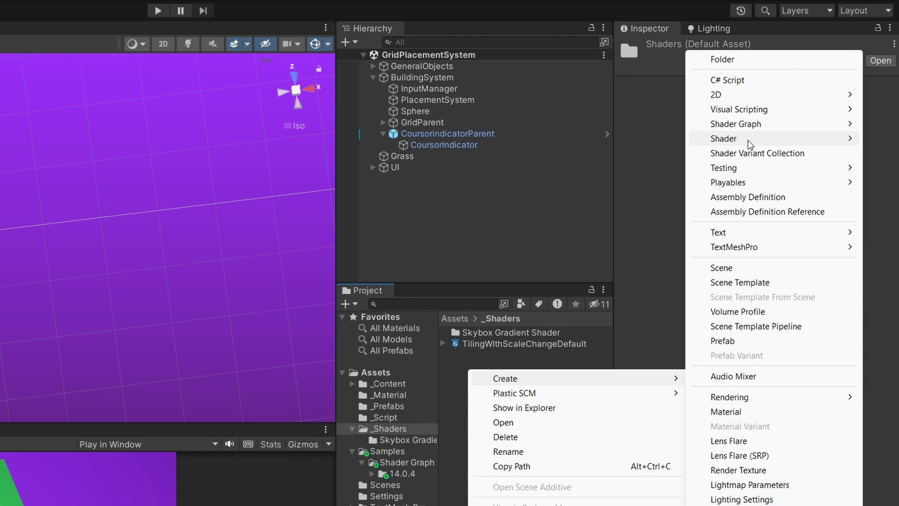
{"action": "mouse_move", "coordinate": [752, 128]}
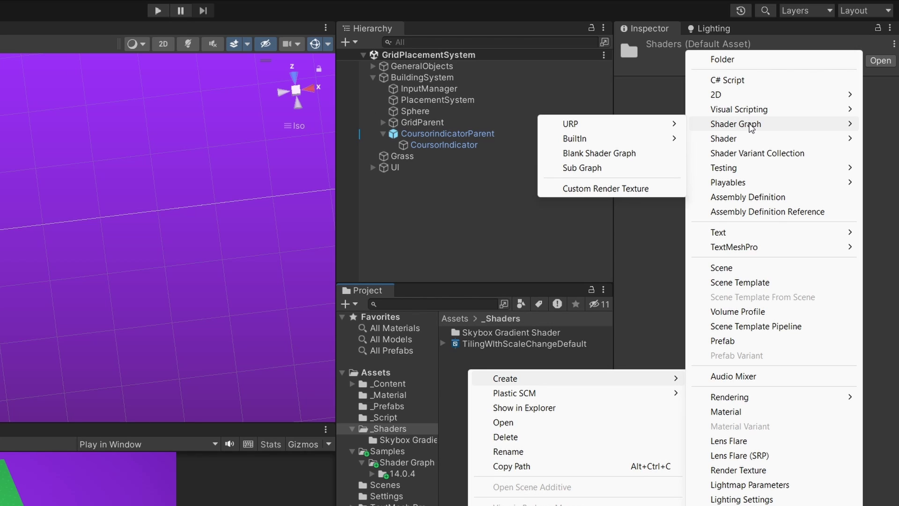
{"action": "mouse_move", "coordinate": [627, 125]}
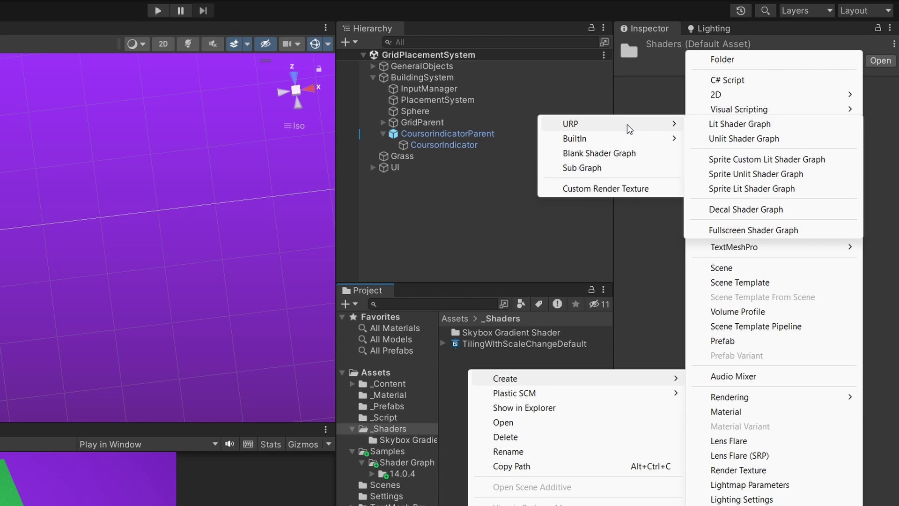
{"action": "left_click", "coordinate": [718, 139]}
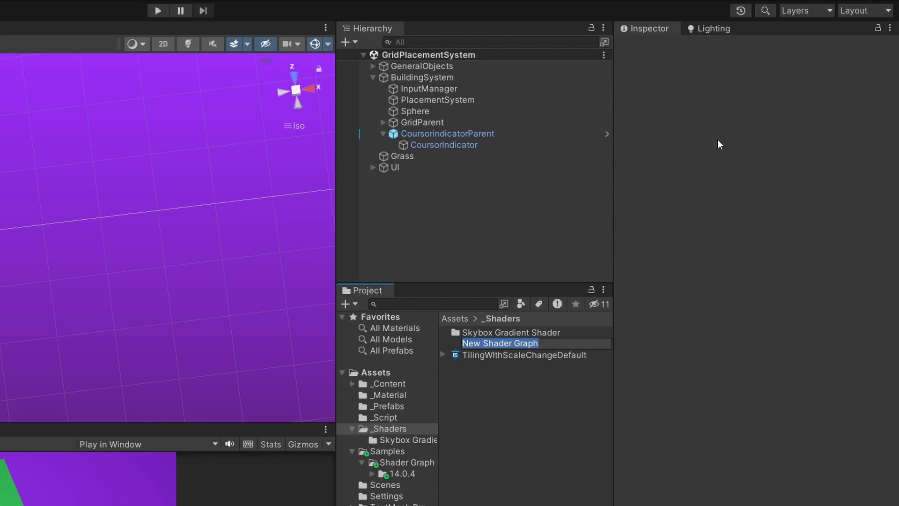
{"action": "type", "text": "GridRe"}
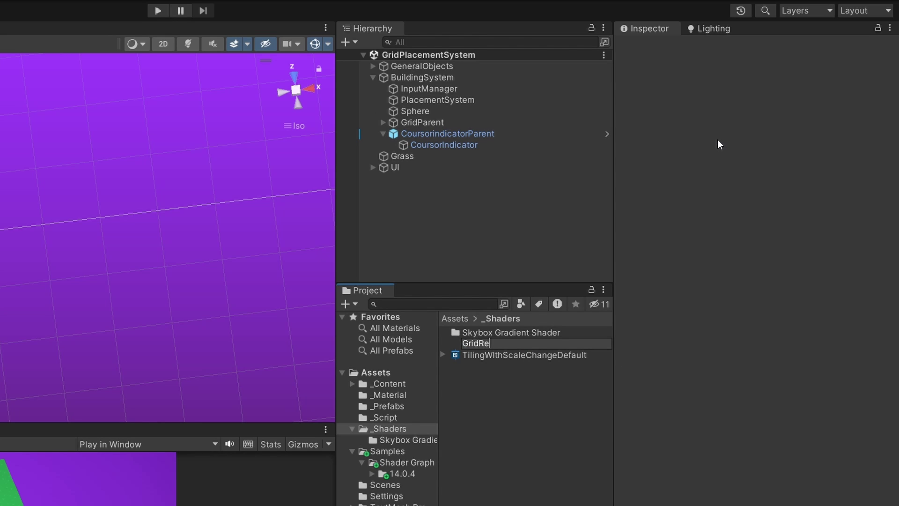
{"action": "type", "text": "ctangularTransparent"}
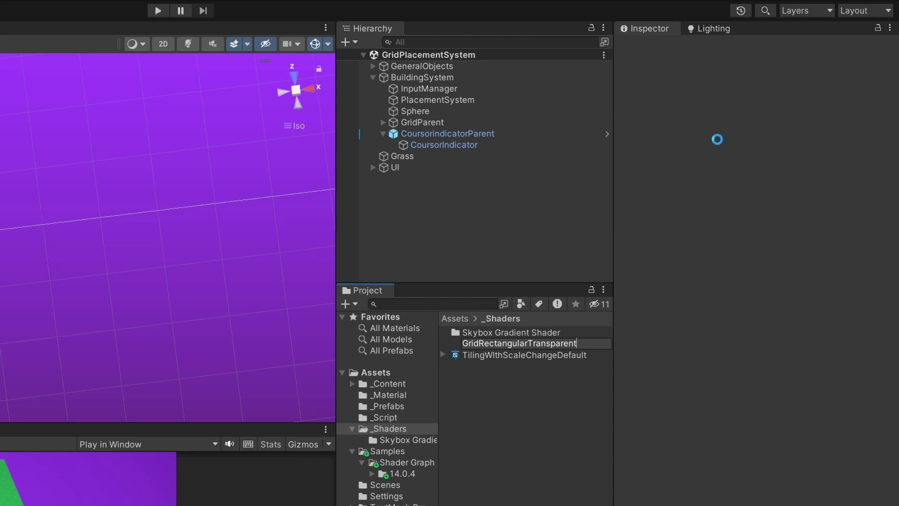
{"action": "key", "text": "Return"}
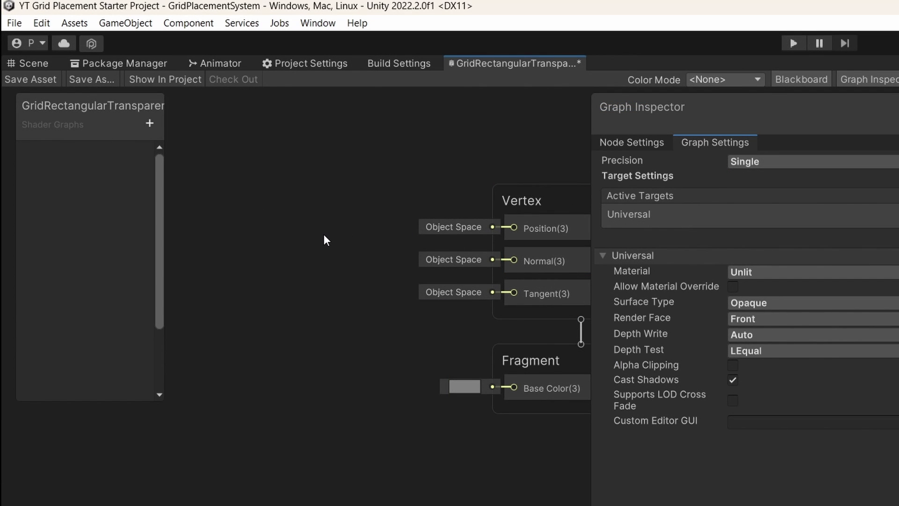
Search the node list for "grid" and place the Grid sub graph from the Procedural Patterns sample folder into the shader graph
{"action": "key", "text": "space"}
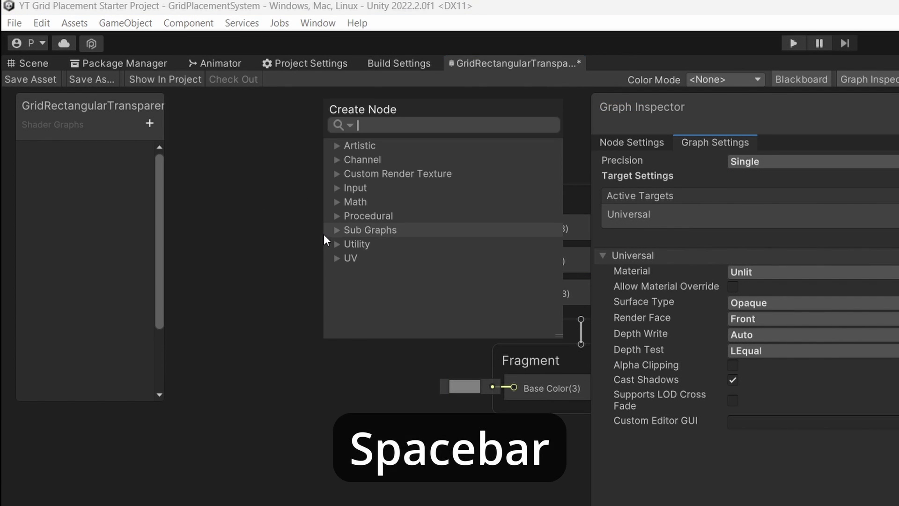
{"action": "type", "text": "grid"}
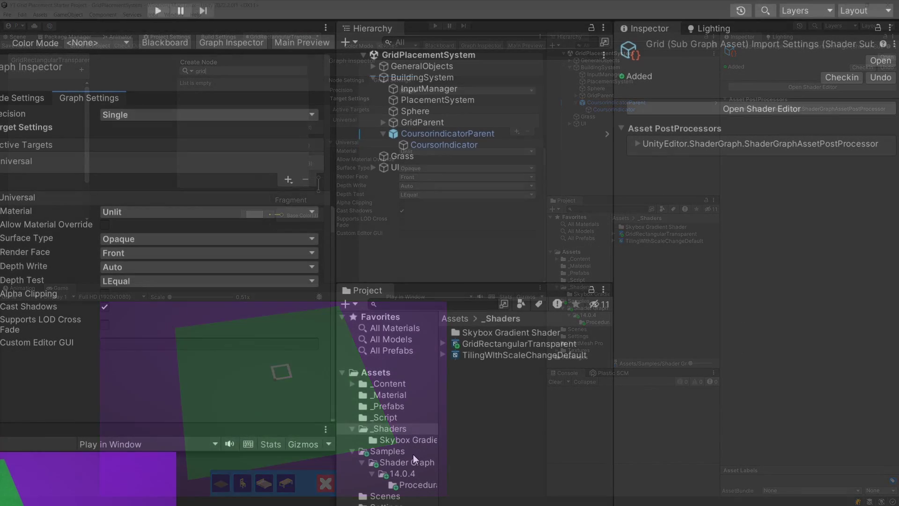
{"action": "left_click", "coordinate": [591, 303]}
{"action": "double_click", "coordinate": [485, 332]}
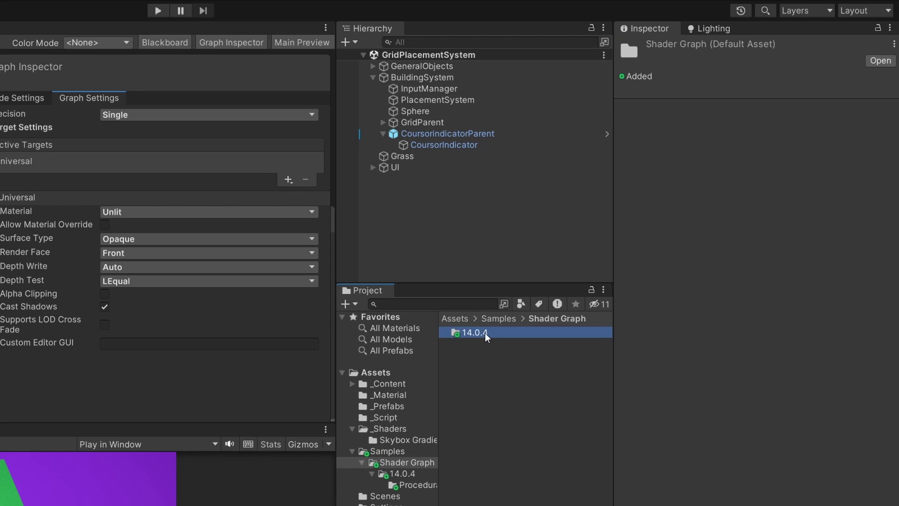
{"action": "double_click", "coordinate": [484, 332]}
{"action": "double_click", "coordinate": [485, 333]}
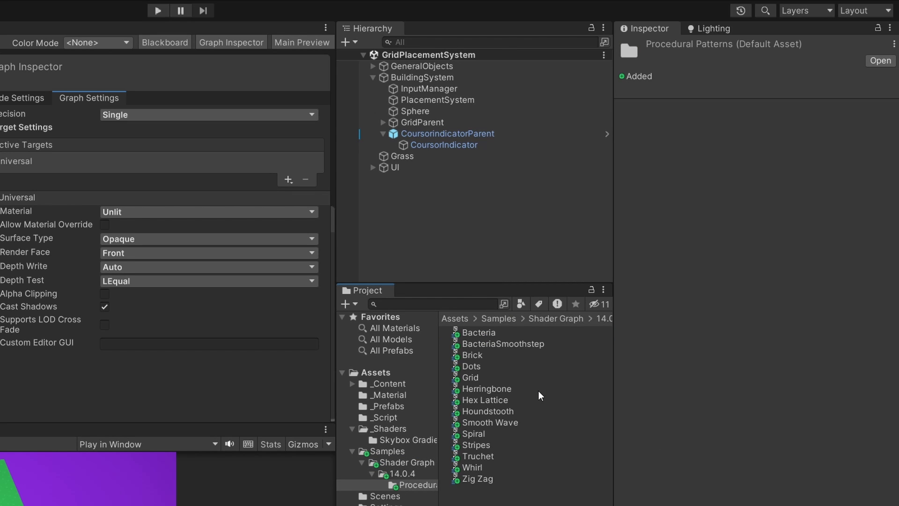
{"action": "left_click", "coordinate": [470, 377]}
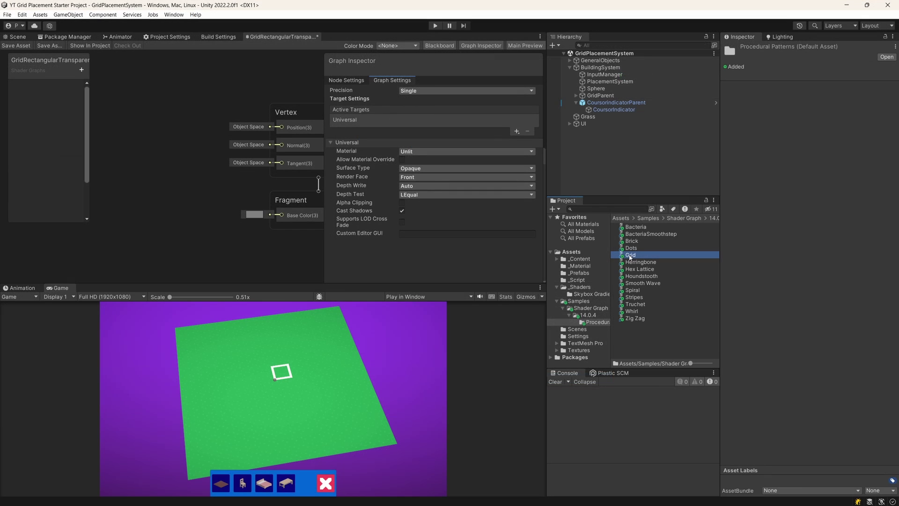
{"action": "left_click_drag", "start_coordinate": [630, 257], "coordinate": [174, 139]}
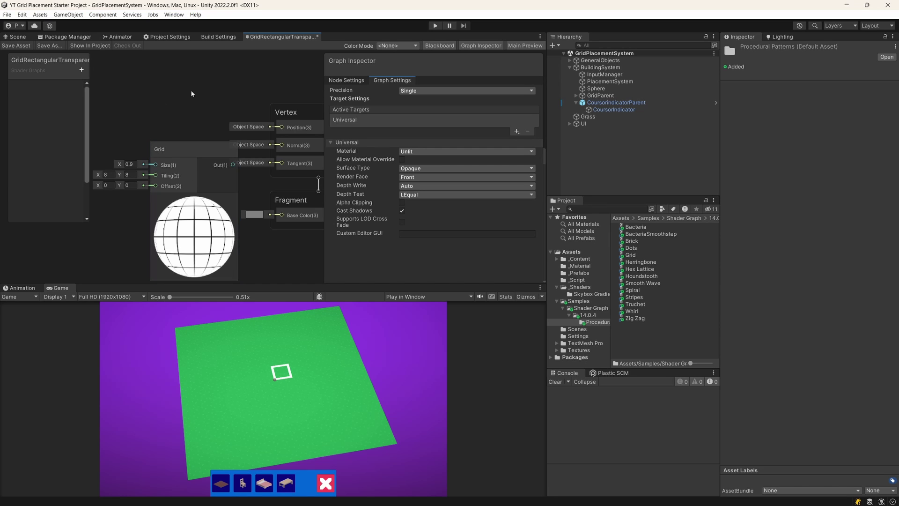
Maximize the shader graph window and move the Grid node clear of the Vertex and Fragment blocks
{"action": "right_click", "coordinate": [281, 38]}
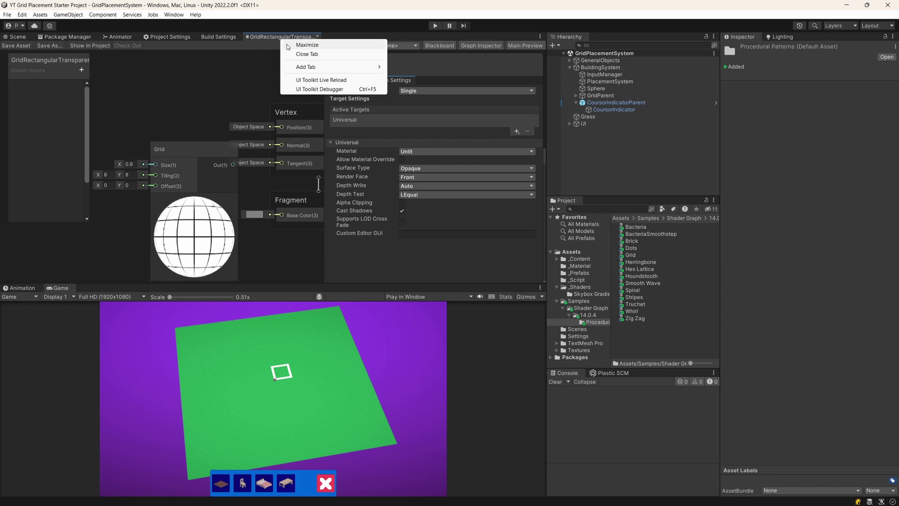
{"action": "left_click", "coordinate": [301, 44]}
{"action": "middle_click_drag", "start_coordinate": [355, 200], "coordinate": [516, 250]}
{"action": "left_click_drag", "start_coordinate": [353, 199], "coordinate": [312, 163]}
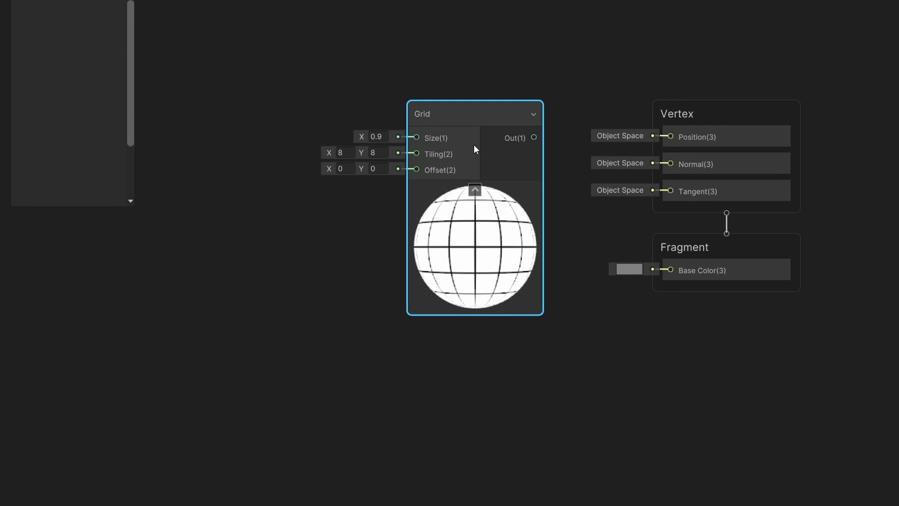
{"action": "left_click_drag", "start_coordinate": [462, 110], "coordinate": [425, 98]}
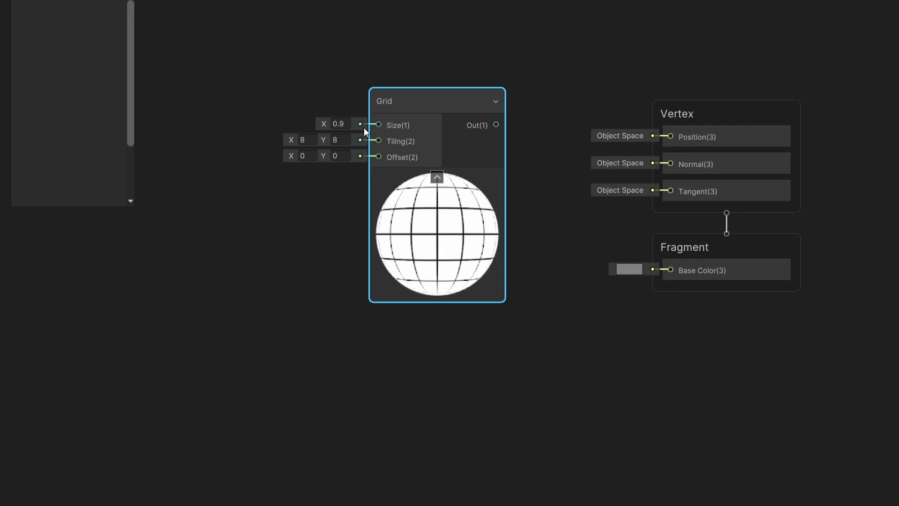
Set the Grid node's Size to 0.95, its Tiling to X 4 and Y 4, and its Offset X to 0
{"action": "left_click_drag", "start_coordinate": [324, 125], "coordinate": [323, 126]}
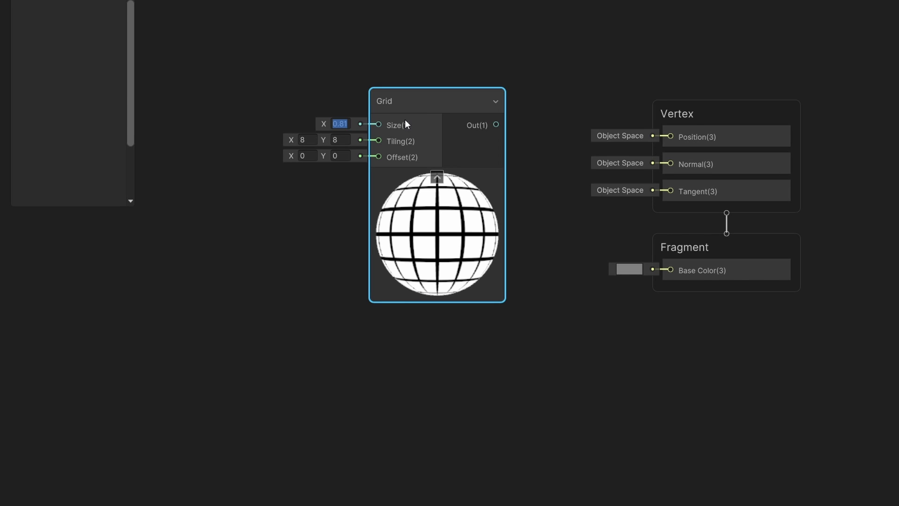
{"action": "type", "text": "0.95"}
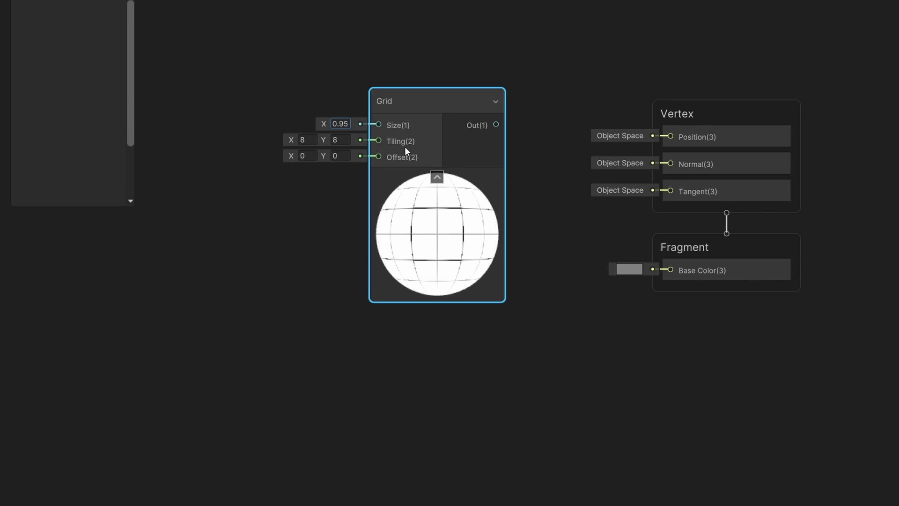
{"action": "left_click", "coordinate": [304, 140]}
{"action": "type", "text": "4"}
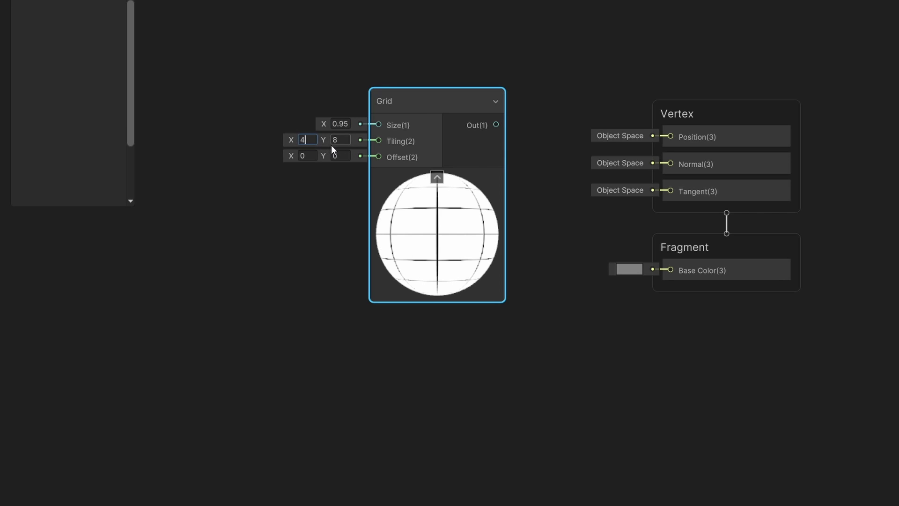
{"action": "left_click", "coordinate": [331, 144]}
{"action": "type", "text": "4"}
{"action": "mouse_move", "coordinate": [486, 243]}
{"action": "left_mouse_down"}
{"action": "mouse_move", "coordinate": [444, 248]}
{"action": "mouse_move", "coordinate": [489, 249]}
{"action": "left_mouse_up"}
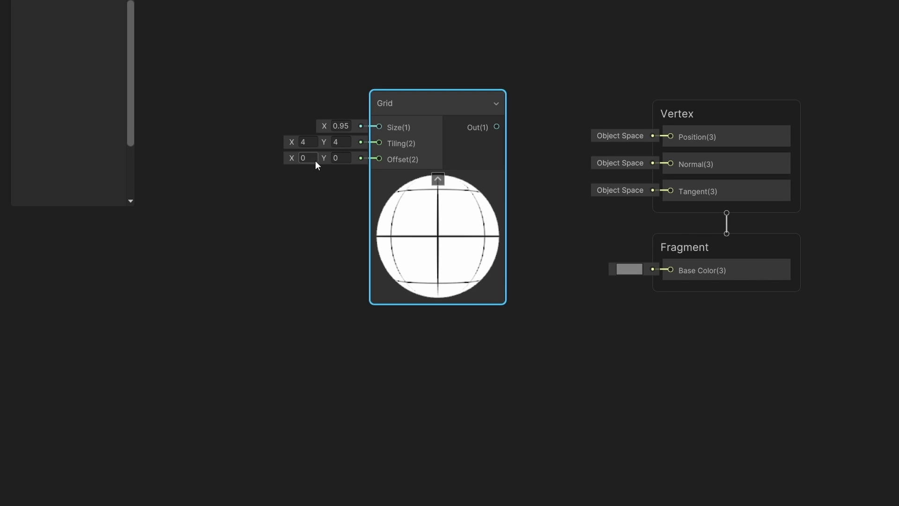
{"action": "mouse_move", "coordinate": [293, 158]}
{"action": "left_mouse_down"}
{"action": "mouse_move", "coordinate": [311, 158]}
{"action": "mouse_move", "coordinate": [296, 156]}
{"action": "left_mouse_up"}
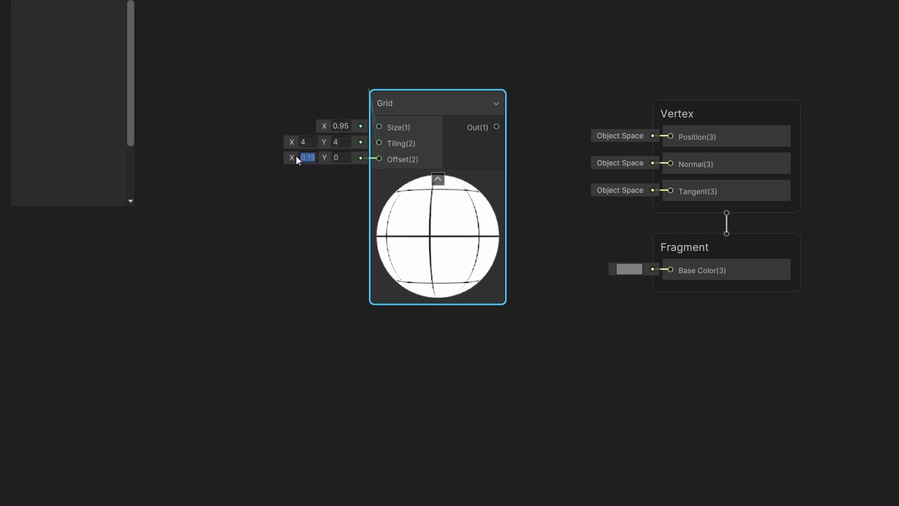
{"action": "type", "text": "0"}
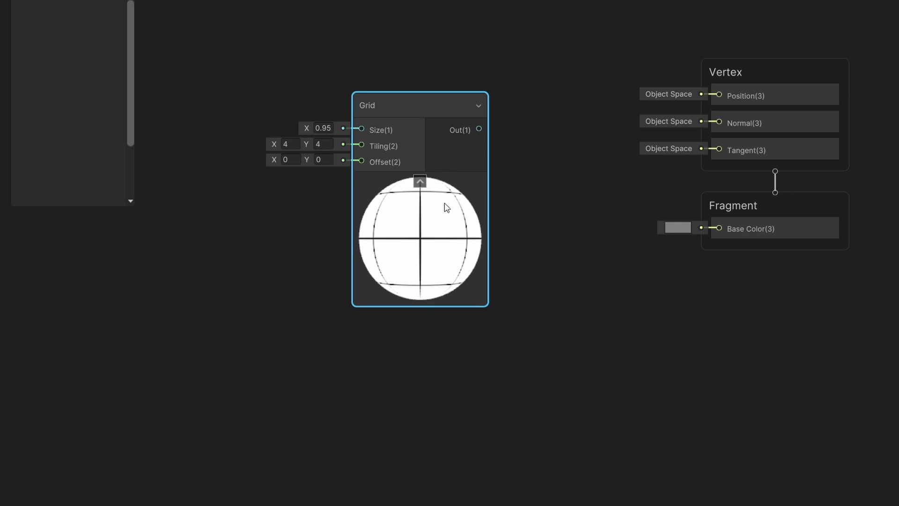
Add a One Minus node fed by the Grid node's output and line it up beside the Grid node
{"action": "left_click_drag", "start_coordinate": [480, 127], "coordinate": [519, 153]}
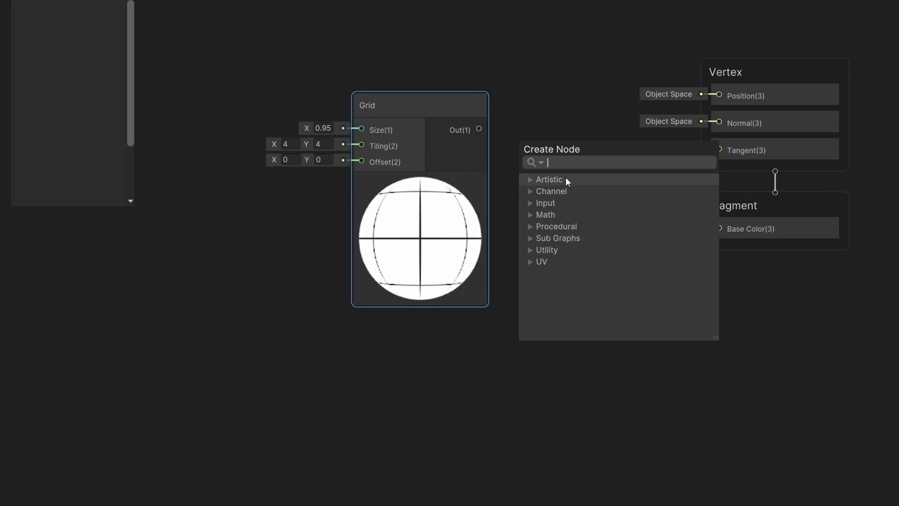
{"action": "type", "text": "one"}
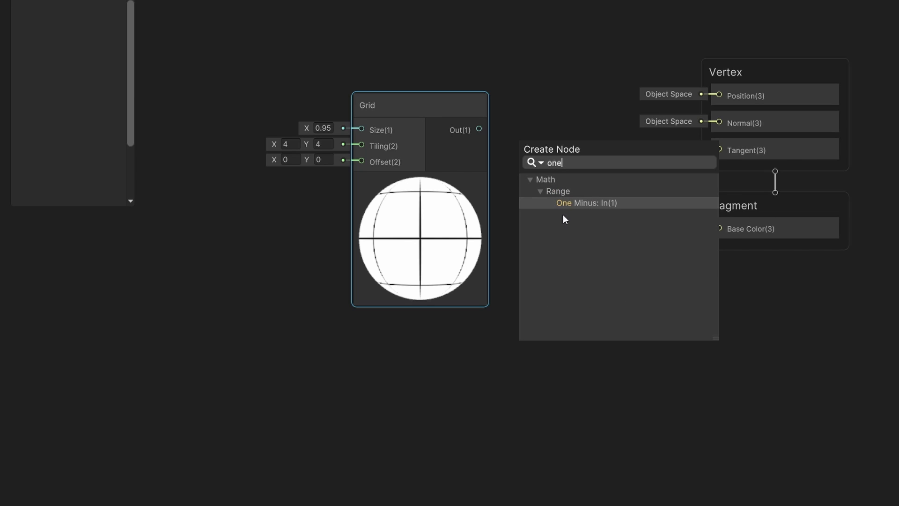
{"action": "left_click", "coordinate": [566, 205]}
{"action": "left_click_drag", "start_coordinate": [839, 331], "coordinate": [846, 73]}
{"action": "left_click_drag", "start_coordinate": [575, 133], "coordinate": [574, 95]}
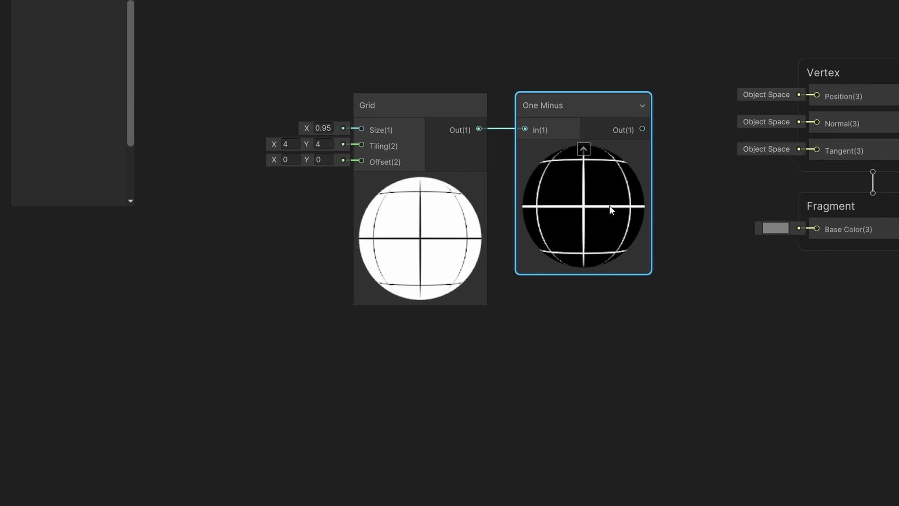
{"action": "left_click", "coordinate": [682, 214]}
{"action": "left_click", "coordinate": [623, 196]}
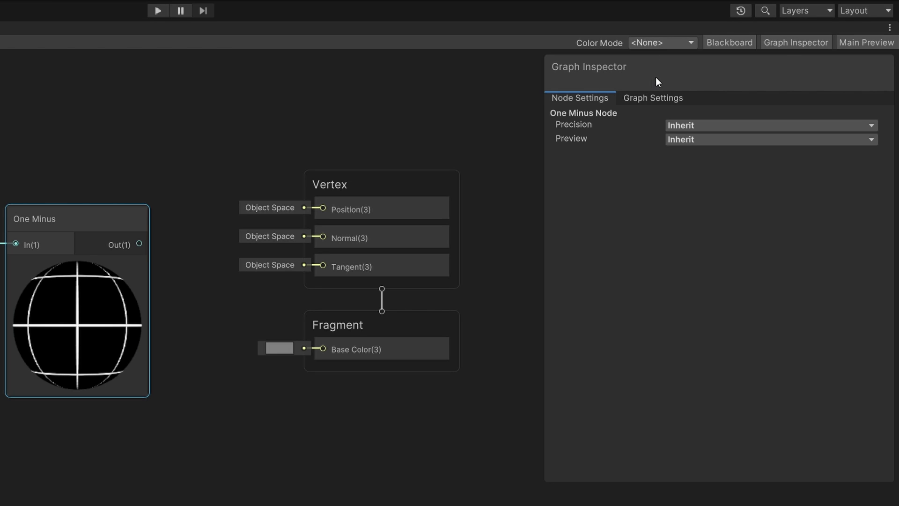
Set the shader graph's Surface Type to Transparent in the Universal target settings
{"action": "left_click", "coordinate": [788, 45]}
{"action": "left_click", "coordinate": [788, 44]}
{"action": "left_click", "coordinate": [651, 100]}
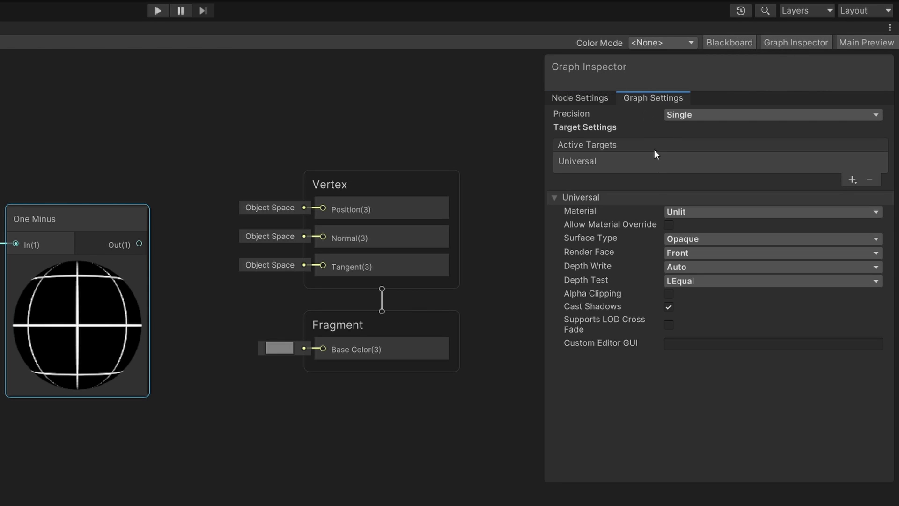
{"action": "left_click", "coordinate": [671, 238]}
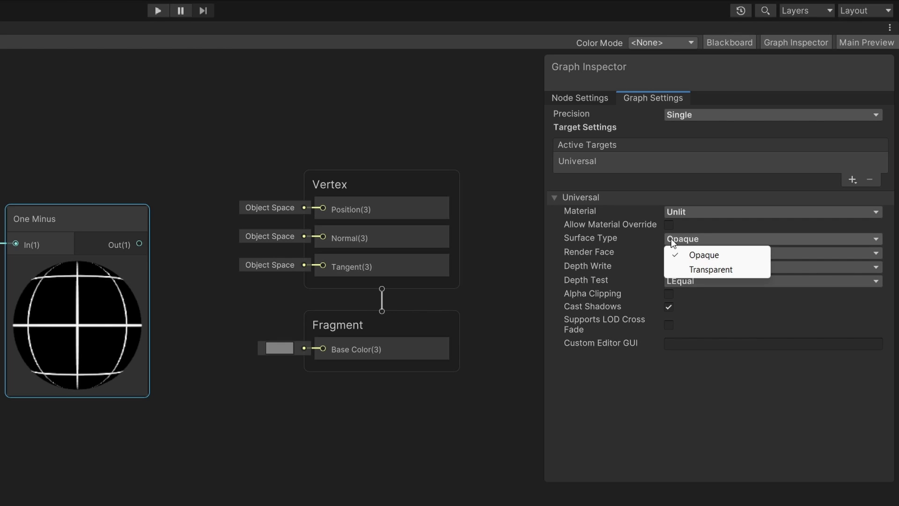
{"action": "left_click", "coordinate": [690, 266]}
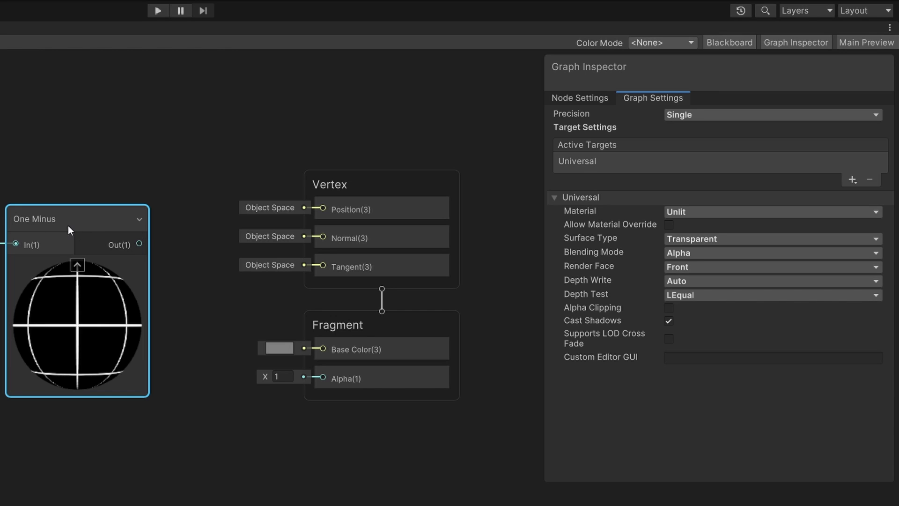
Connect the One Minus output to the Fragment's Base Color and Alpha, and switch the Main Preview mesh to Quad
{"action": "left_click_drag", "start_coordinate": [139, 243], "coordinate": [324, 347]}
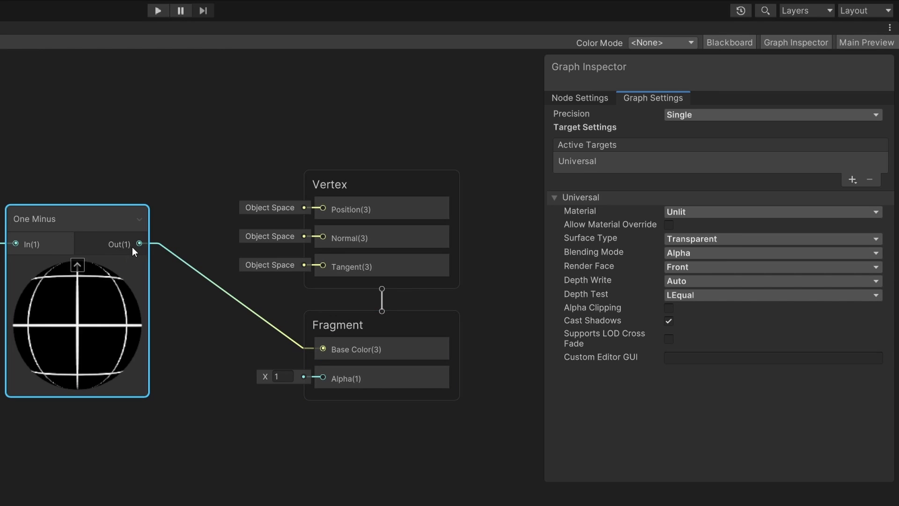
{"action": "left_click_drag", "start_coordinate": [132, 246], "coordinate": [325, 371]}
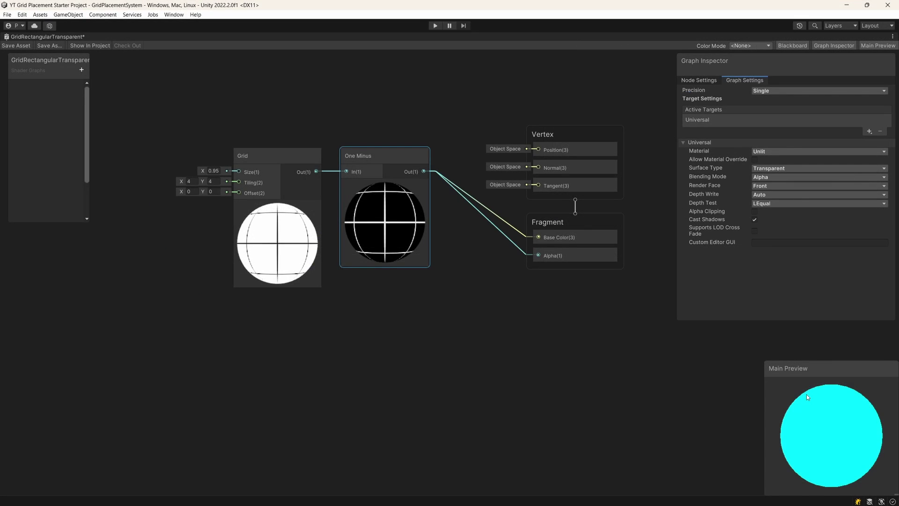
{"action": "right_click", "coordinate": [804, 402]}
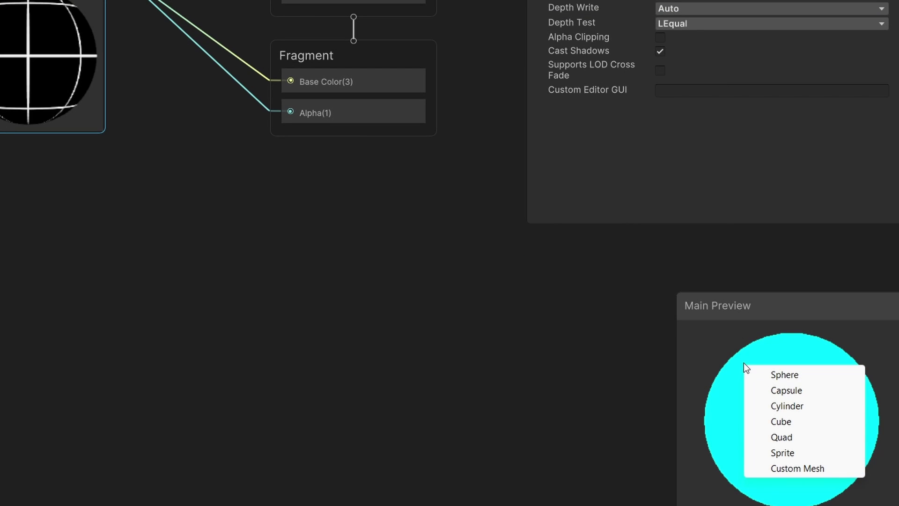
{"action": "left_click", "coordinate": [790, 438]}
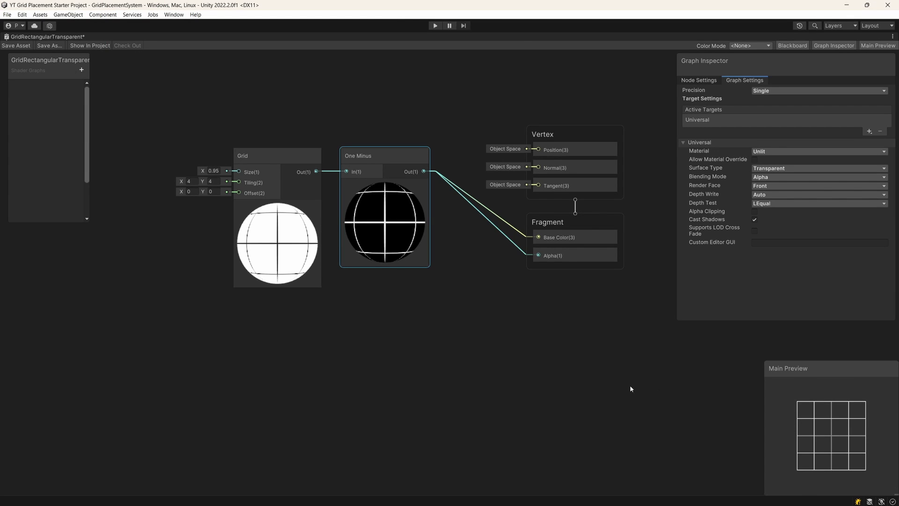
Save the shader graph and create a material from GridRectangularTransparent in the _Shaders folder
{"action": "left_click", "coordinate": [609, 347]}
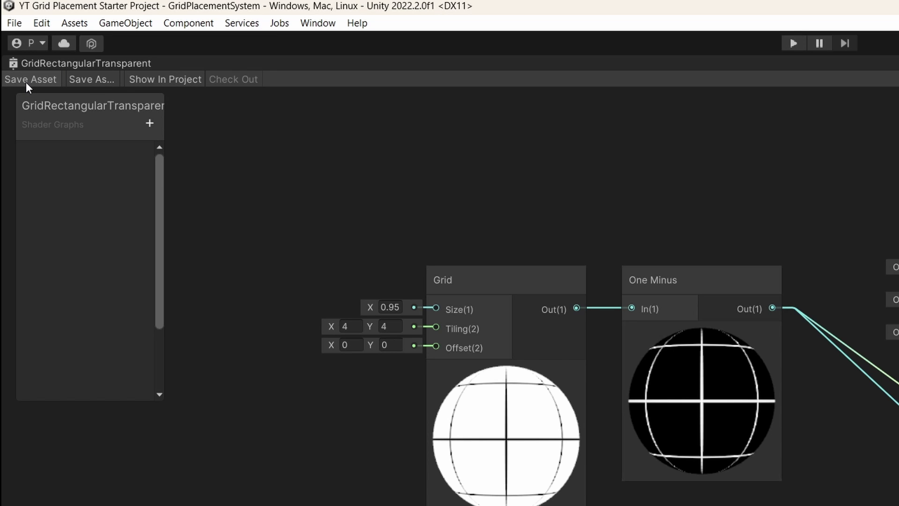
{"action": "left_click", "coordinate": [91, 76]}
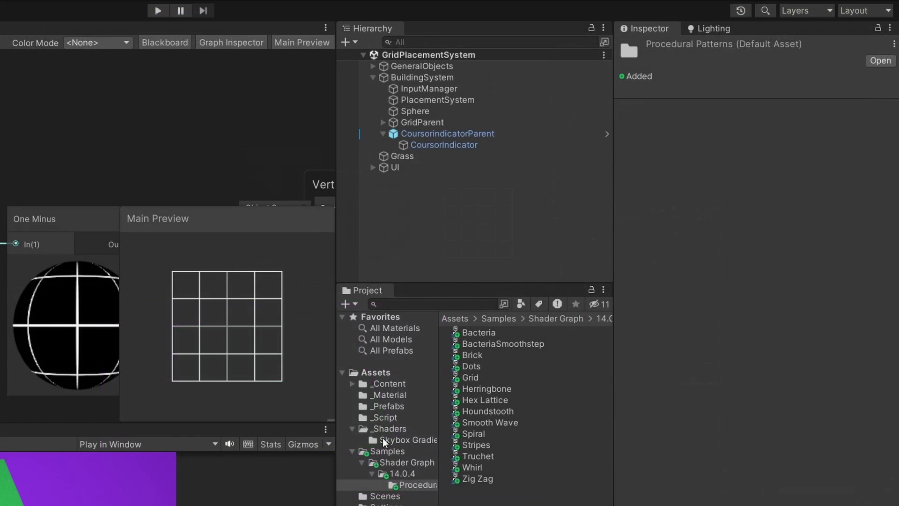
{"action": "left_click", "coordinate": [383, 429]}
{"action": "left_click", "coordinate": [470, 349]}
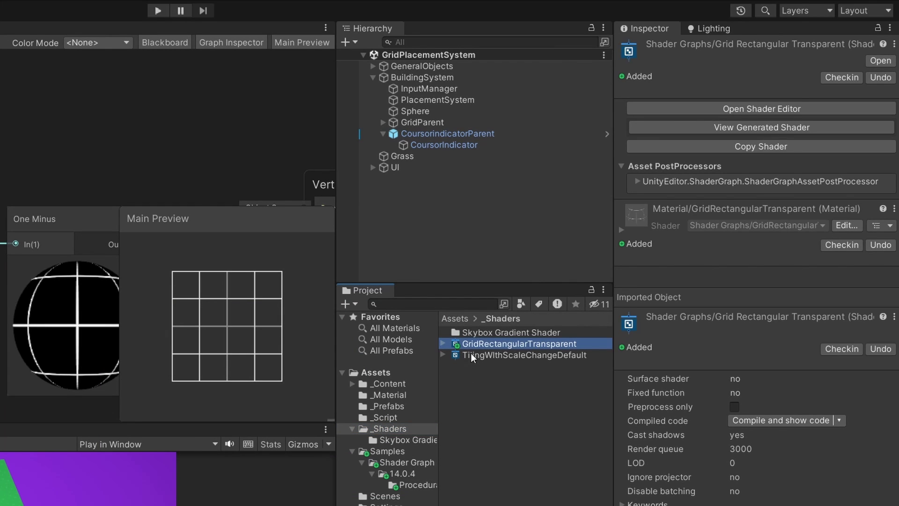
{"action": "right_click", "coordinate": [471, 345]}
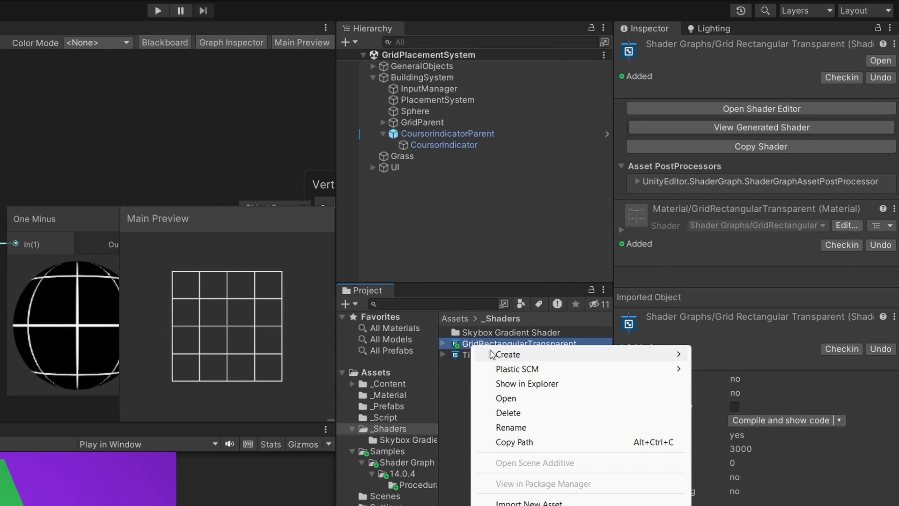
{"action": "mouse_move", "coordinate": [506, 354]}
{"action": "left_click", "coordinate": [731, 411]}
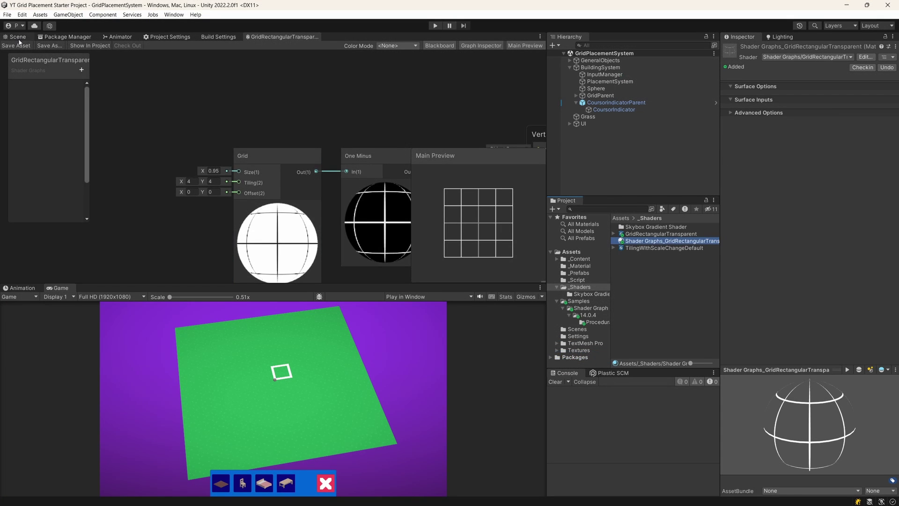
Return to the Scene view and add a 3D Plane object to the GridPlacementSystem scene
{"action": "left_click", "coordinate": [19, 38]}
{"action": "scroll", "coordinate": [307, 193], "scroll_direction": "down", "scroll_amount": 5}
{"action": "middle_click_drag", "start_coordinate": [307, 192], "coordinate": [464, 184]}
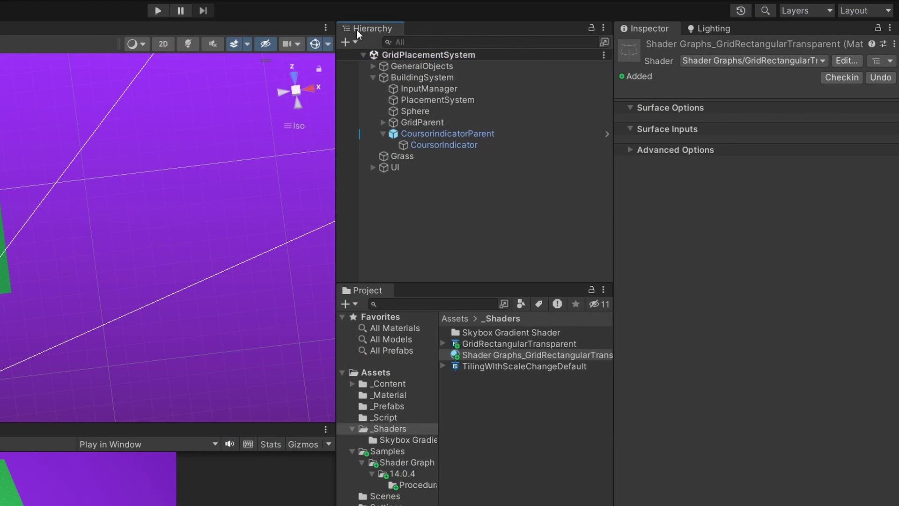
{"action": "left_click", "coordinate": [350, 41]}
{"action": "mouse_move", "coordinate": [387, 102]}
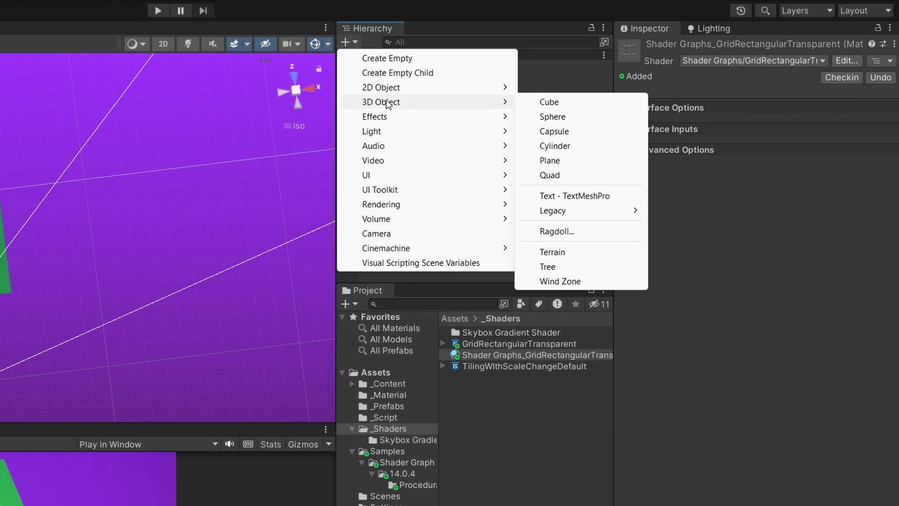
{"action": "left_click", "coordinate": [571, 156]}
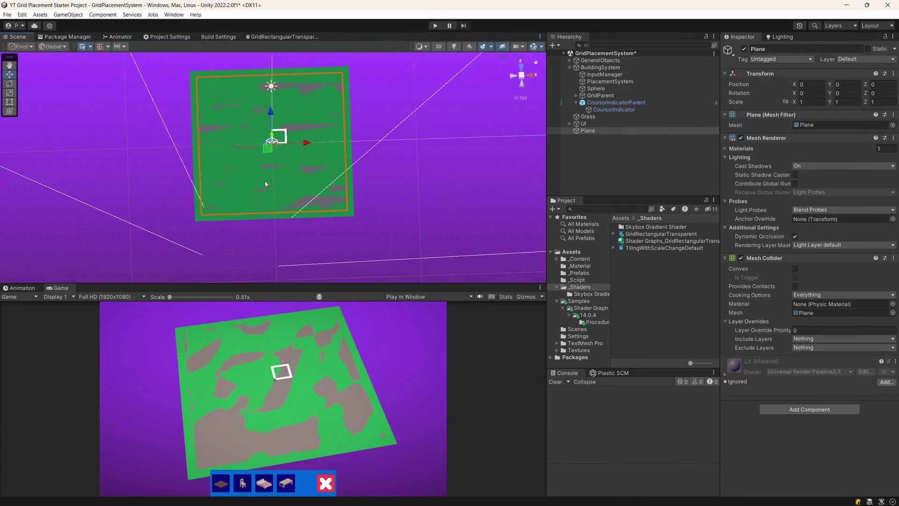
{"action": "scroll", "coordinate": [265, 184], "scroll_direction": "up", "scroll_amount": 2}
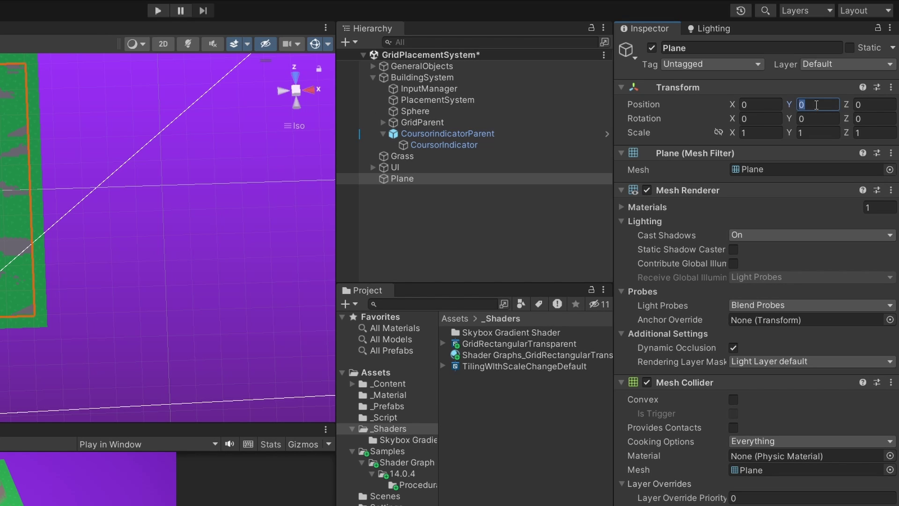
Raise the Plane above the grass by setting its Position Y to 0.015
{"action": "left_click", "coordinate": [799, 104]}
{"action": "key", "text": "BackSpace"}
{"action": "type", "text": "0"}
{"action": "type", "text": ".015"}
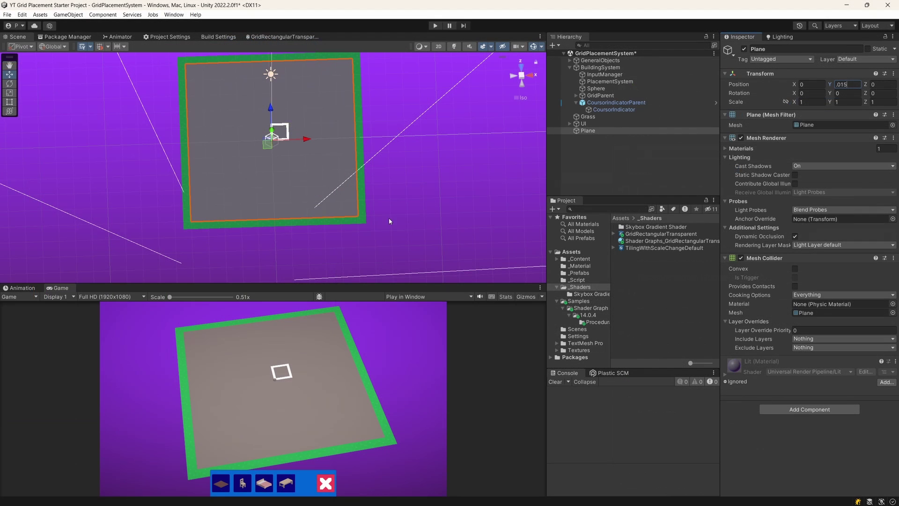
{"action": "key", "text": "Return"}
Assign the new Shader Graphs_GridRectangularTransparent material to the Plane
{"action": "left_click_drag", "start_coordinate": [204, 152], "coordinate": [373, 204], "text": "alt"}
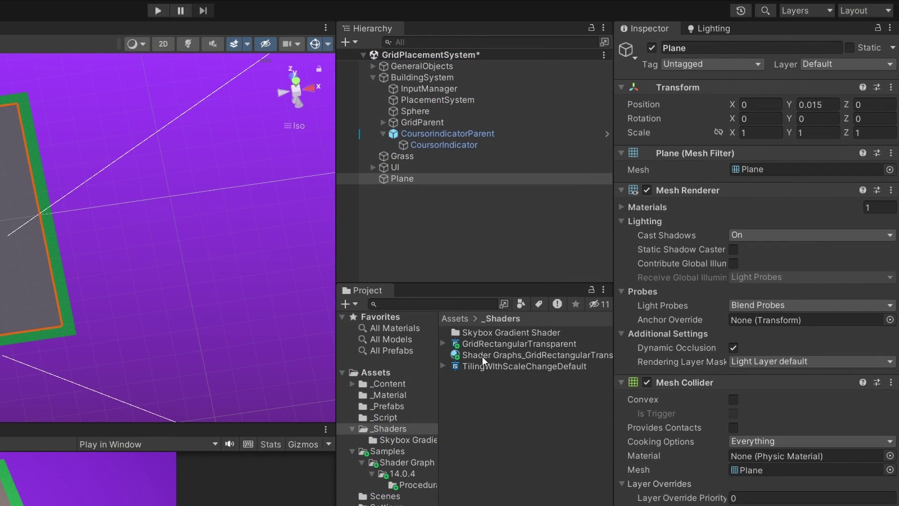
{"action": "left_click_drag", "start_coordinate": [485, 353], "coordinate": [403, 179]}
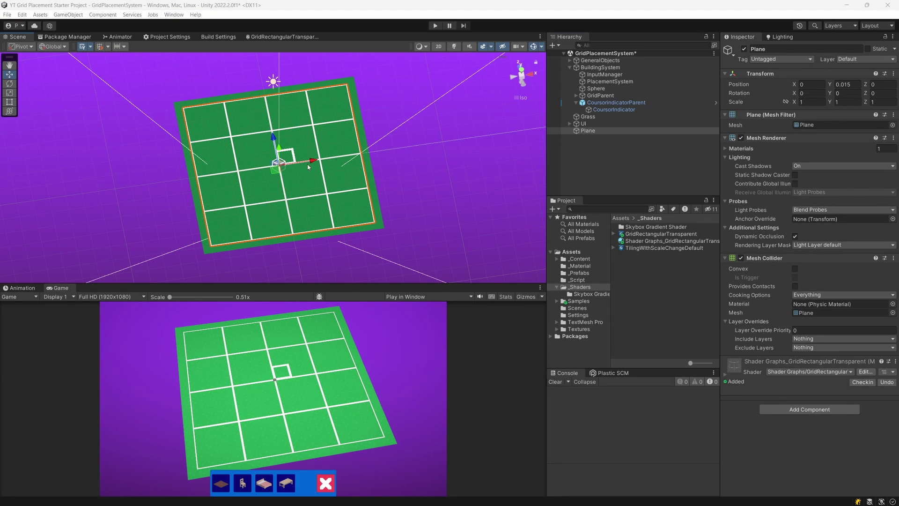
{"action": "left_click", "coordinate": [754, 74]}
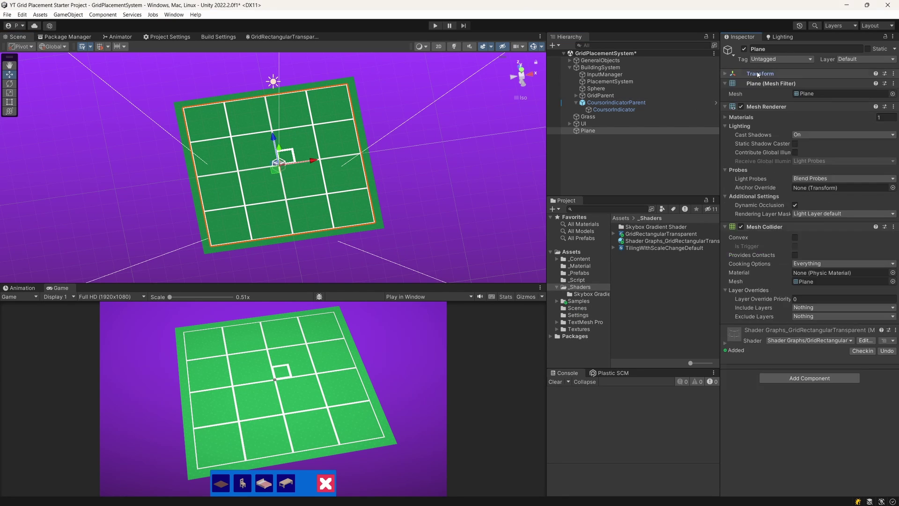
{"action": "left_click", "coordinate": [754, 74]}
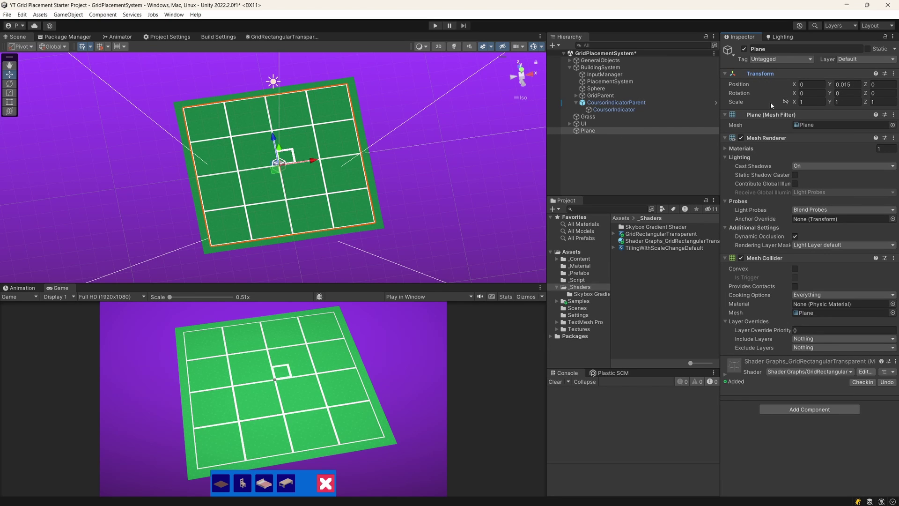
Try stretching the Plane with a Scale X of 1.54, and set it back to 1
{"action": "left_click", "coordinate": [806, 102]}
{"action": "type", "text": "1.54"}
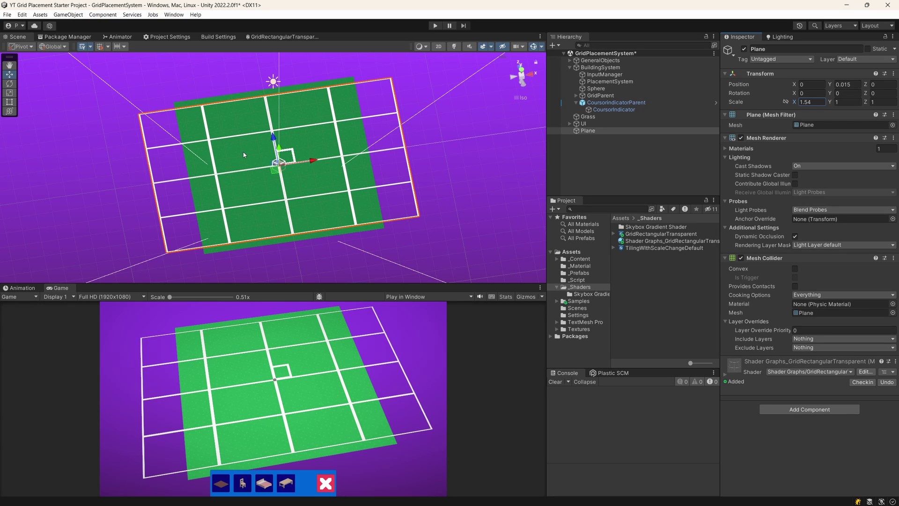
{"action": "key", "text": "ctrl+a"}
{"action": "type", "text": "1"}
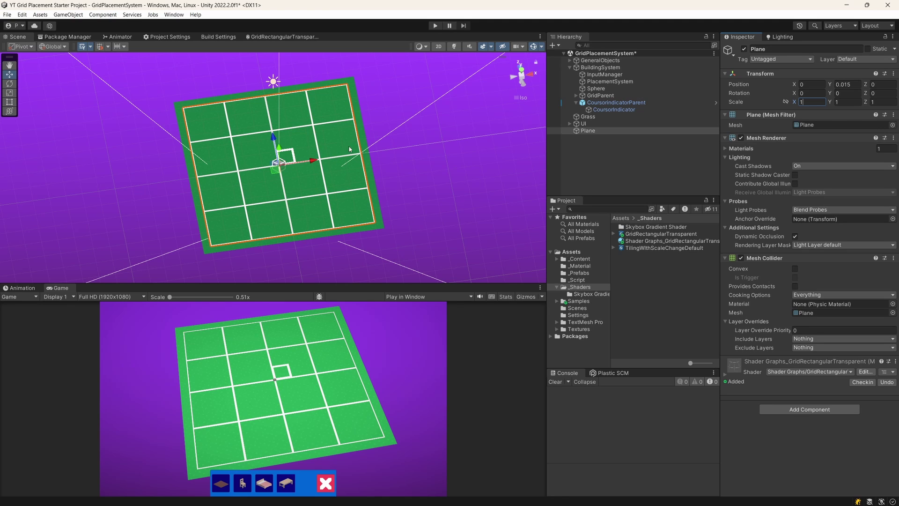
Isolate the Plane in the Scene view and examine its mesh subdivisions in Wireframe draw mode
{"action": "left_click", "coordinate": [588, 131]}
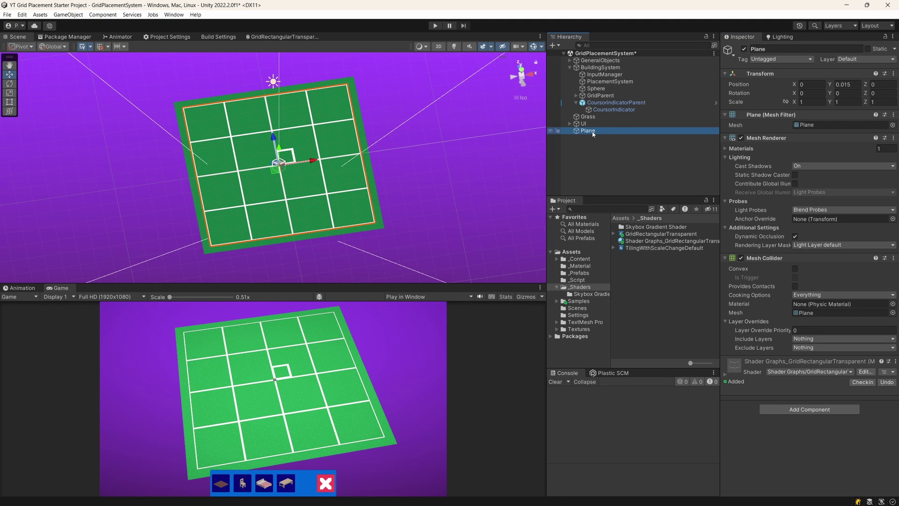
{"action": "key", "text": "shift+h"}
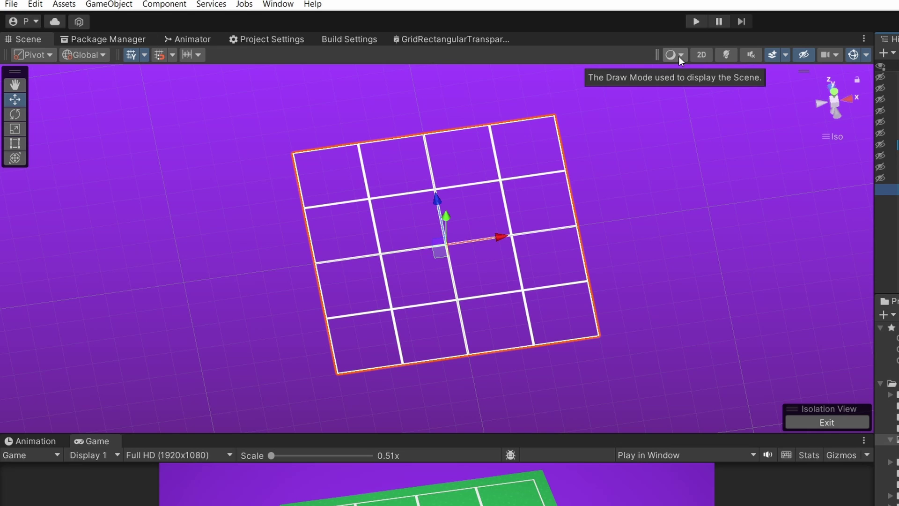
{"action": "left_click", "coordinate": [678, 56]}
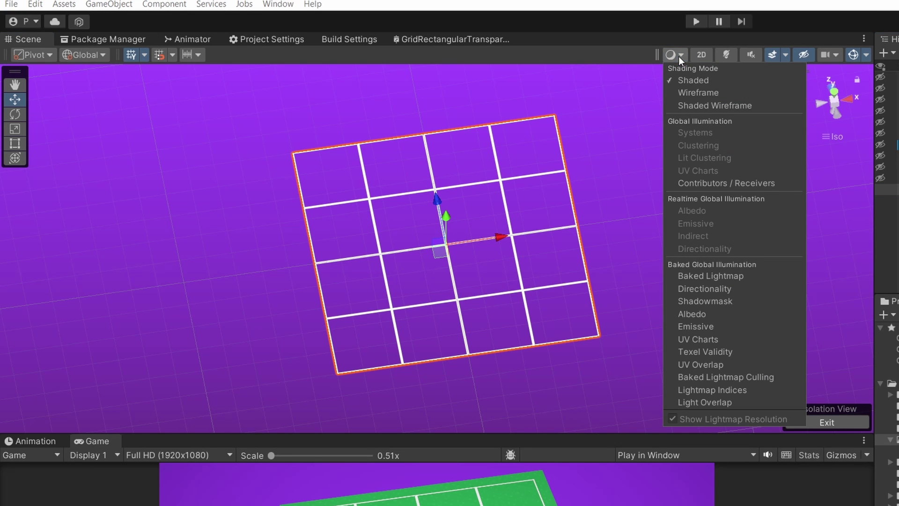
{"action": "left_click", "coordinate": [692, 91]}
{"action": "scroll", "coordinate": [541, 297], "scroll_direction": "up", "scroll_amount": 6}
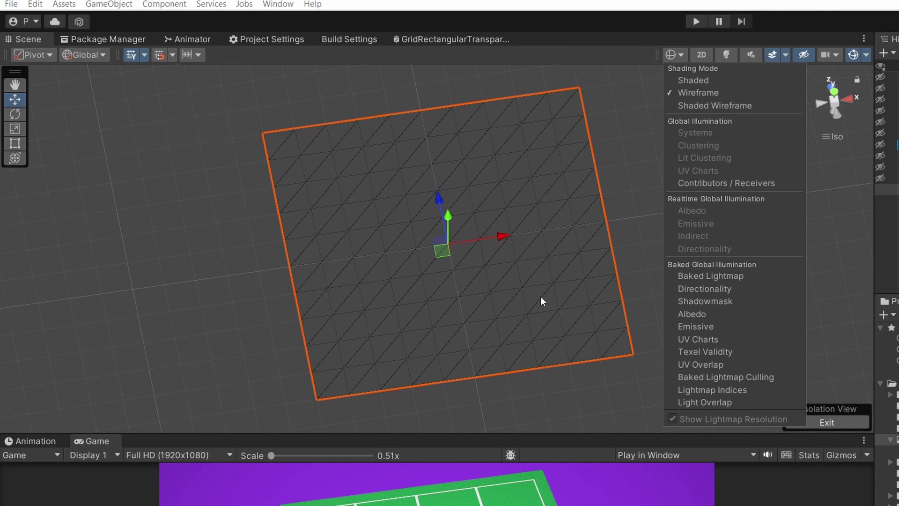
{"action": "middle_click_drag", "start_coordinate": [524, 302], "coordinate": [481, 303]}
{"action": "right_click_drag", "start_coordinate": [589, 306], "coordinate": [568, 301]}
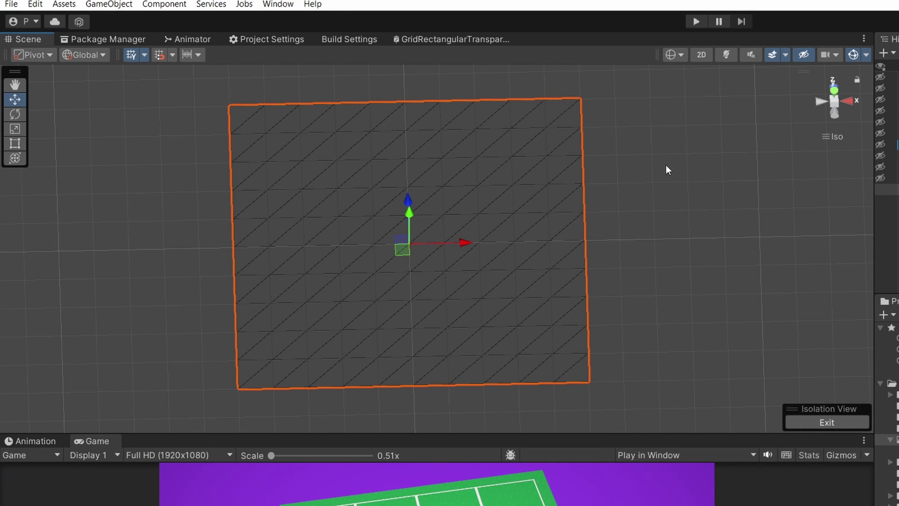
Restore the Scene view's Shaded draw mode and exit the Plane's isolation view
{"action": "left_click", "coordinate": [681, 54]}
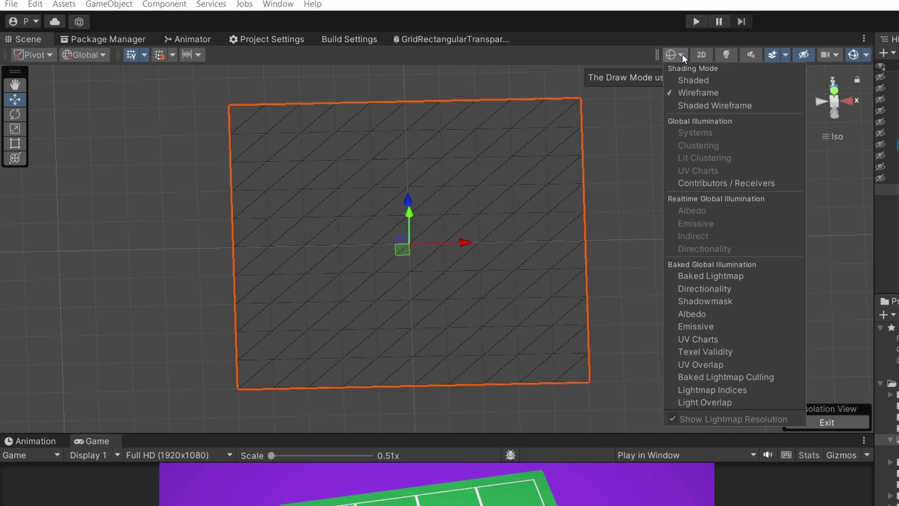
{"action": "left_click", "coordinate": [688, 80]}
{"action": "key", "text": "shift+h"}
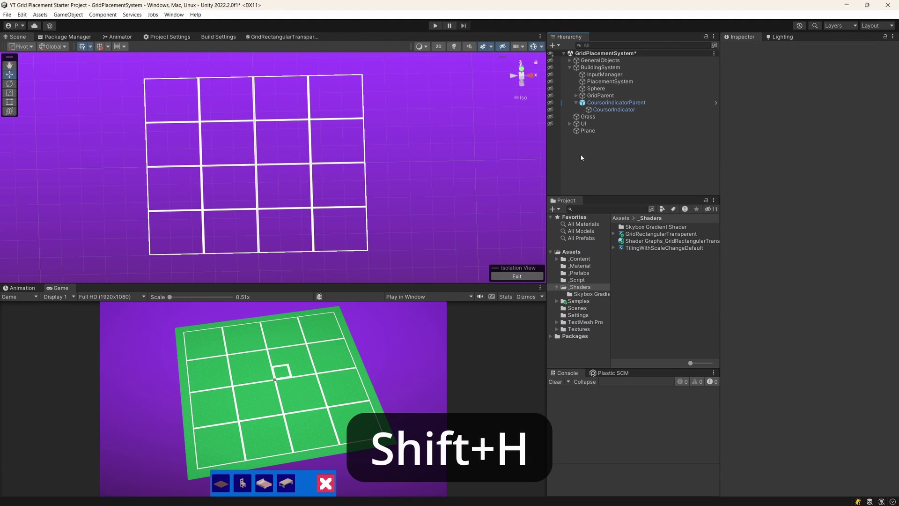
{"action": "key", "text": "shift+h"}
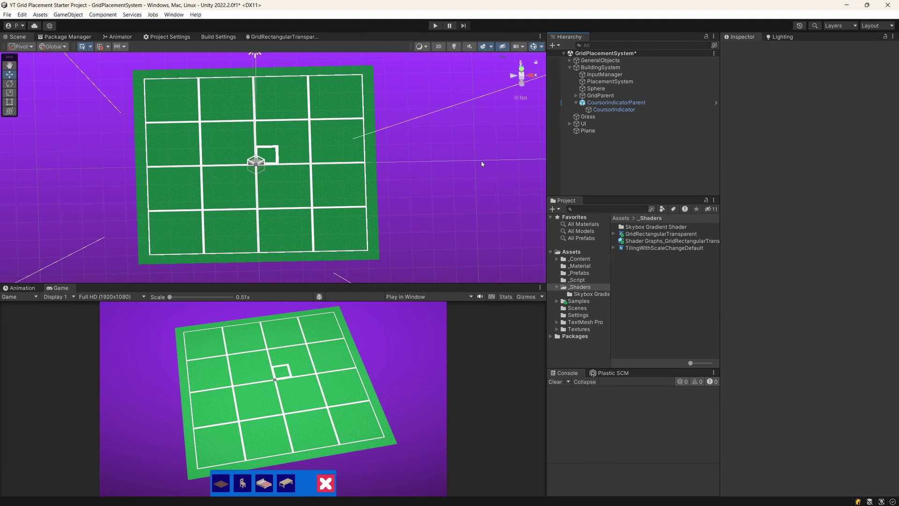
Open the GridRectangularTransparent shader graph and maximize its window
{"action": "left_click", "coordinate": [285, 38]}
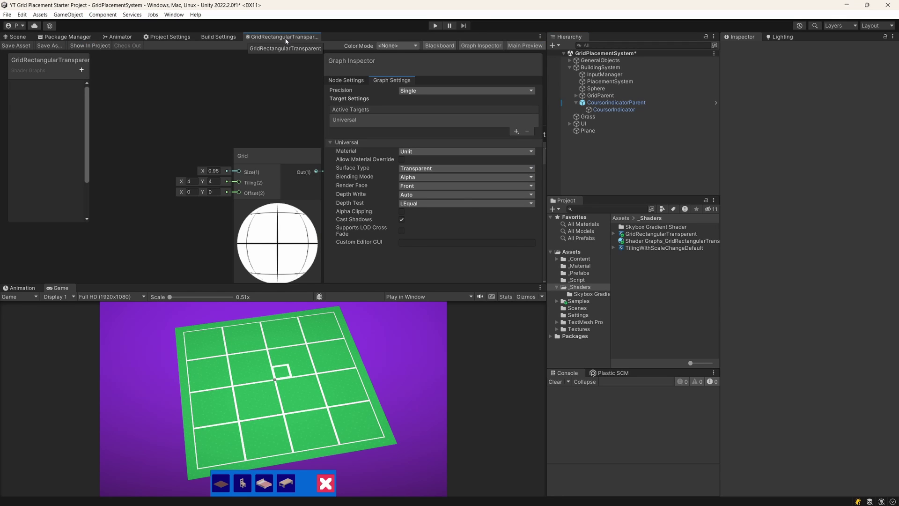
{"action": "right_click", "coordinate": [286, 37]}
{"action": "left_click", "coordinate": [304, 41]}
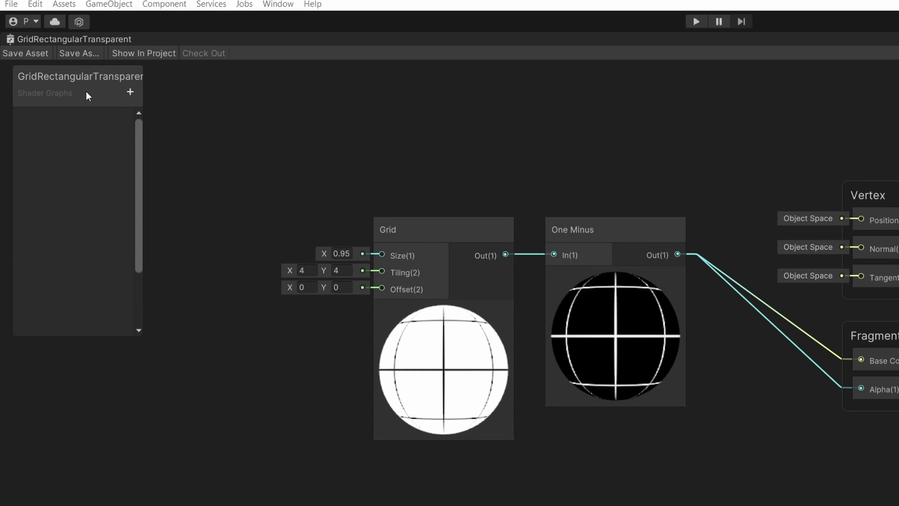
Add a Vector 2 property named DefaultScale to the shader graph, with default X 10 and Y 10
{"action": "left_click", "coordinate": [131, 92]}
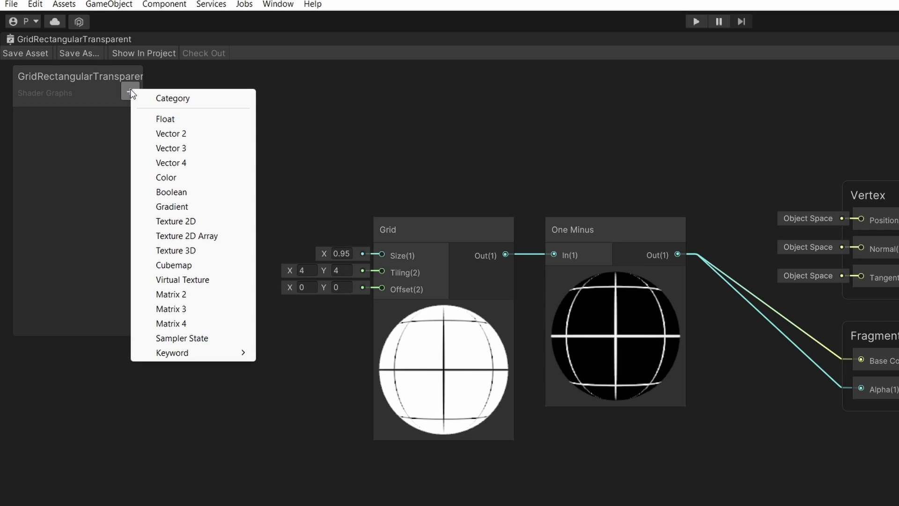
{"action": "left_click", "coordinate": [182, 134]}
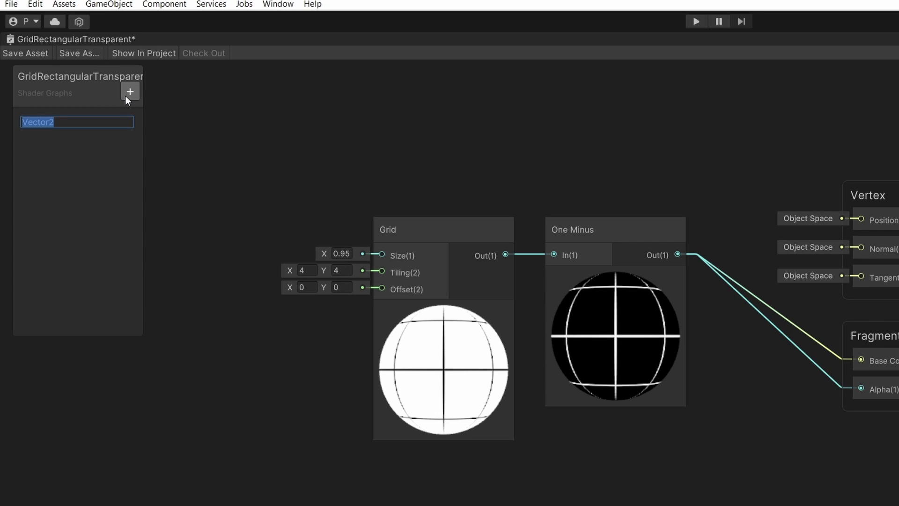
{"action": "type", "text": "DefaultScale"}
{"action": "key", "text": "Return"}
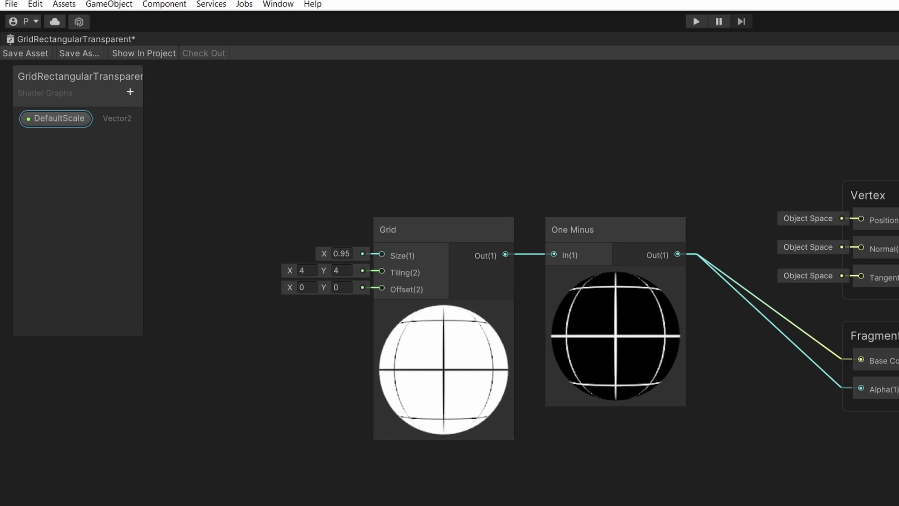
{"action": "left_click_drag", "start_coordinate": [898, 83], "coordinate": [303, 82]}
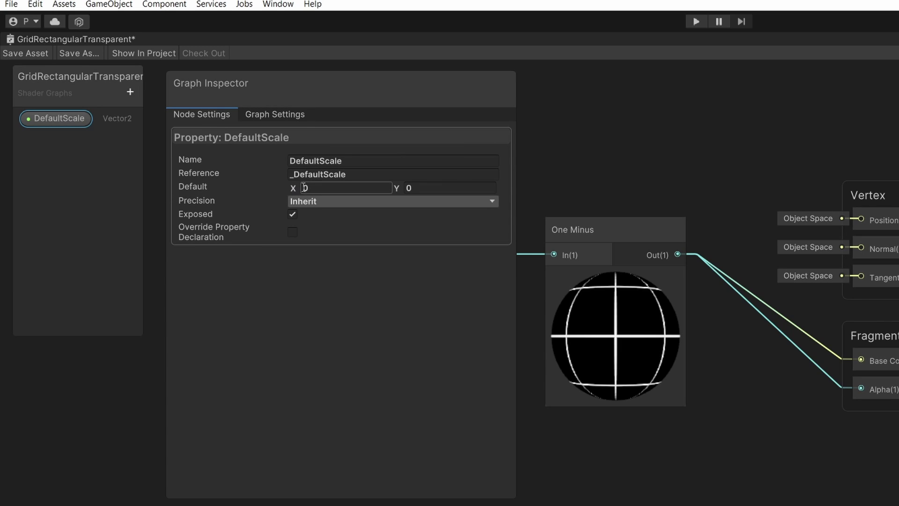
{"action": "type", "text": "10"}
{"action": "left_click", "coordinate": [425, 191]}
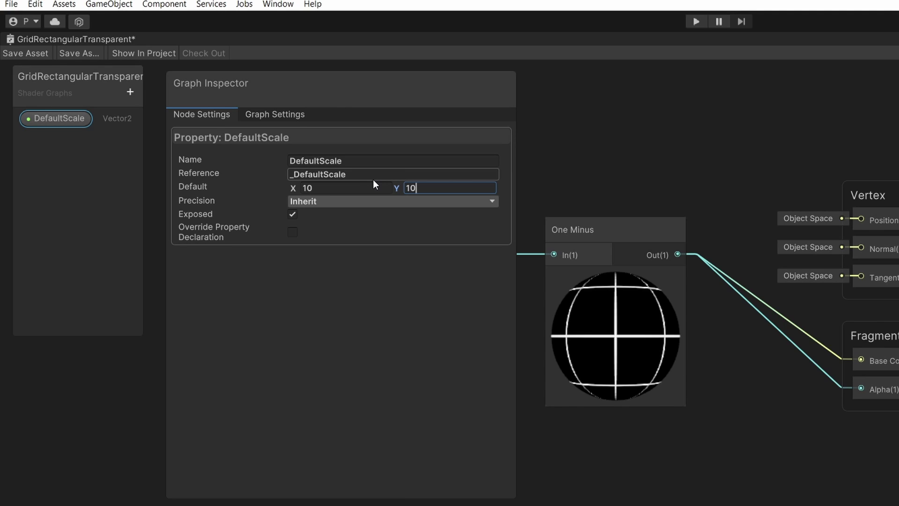
Add a Color property with the name Color and set its default to opaque white, FFFFFF with alpha 255
{"action": "left_click", "coordinate": [132, 94]}
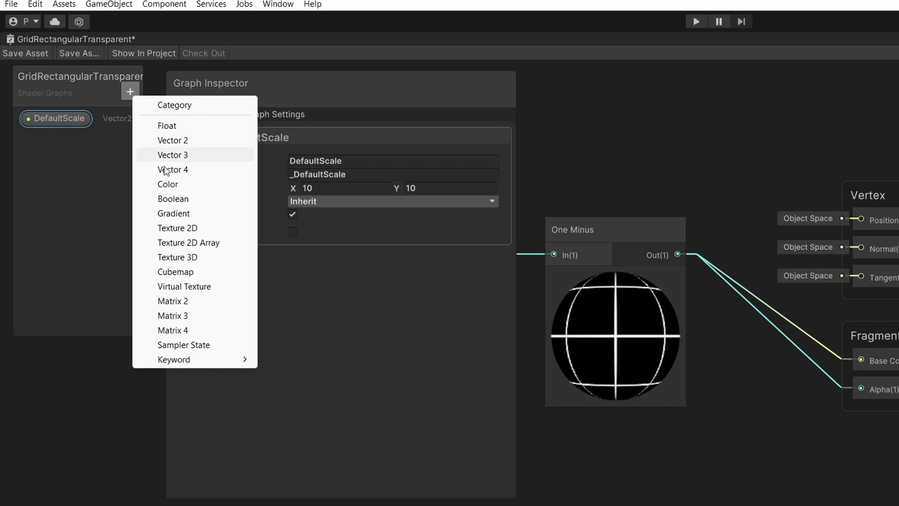
{"action": "left_click", "coordinate": [159, 185]}
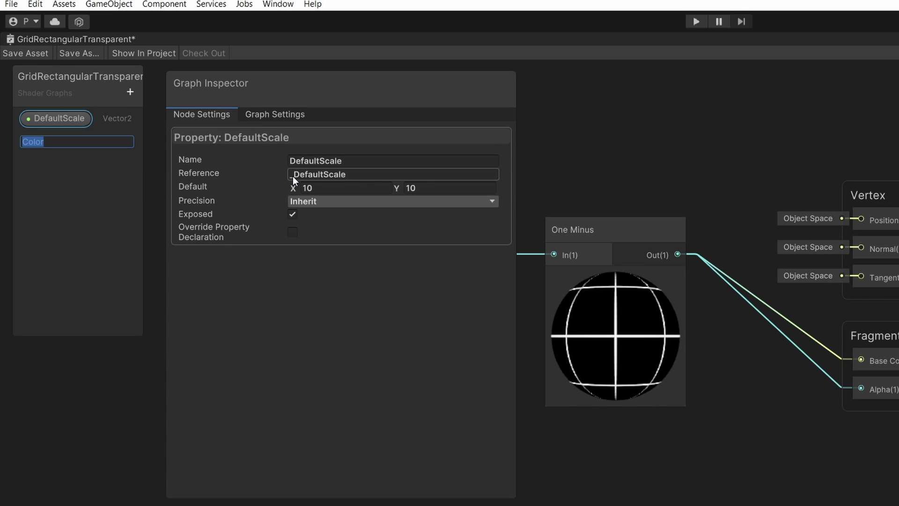
{"action": "key", "text": "Return"}
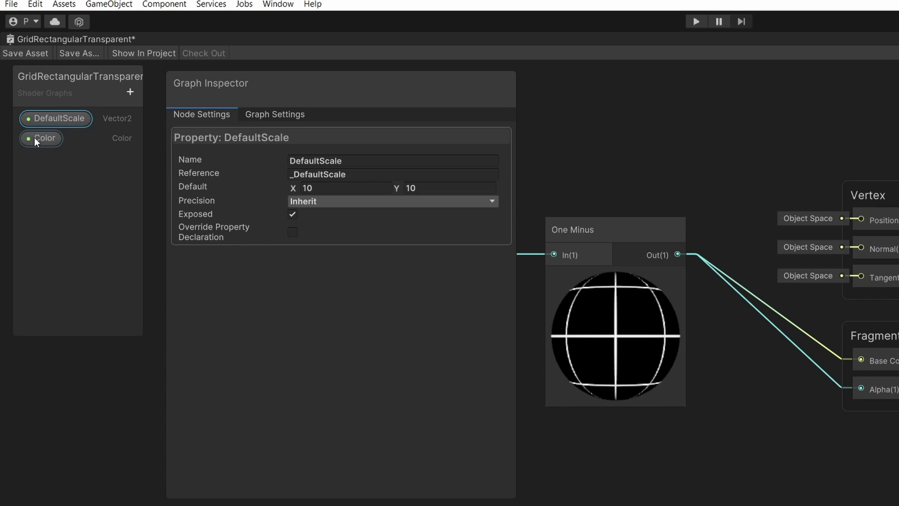
{"action": "left_click", "coordinate": [51, 139]}
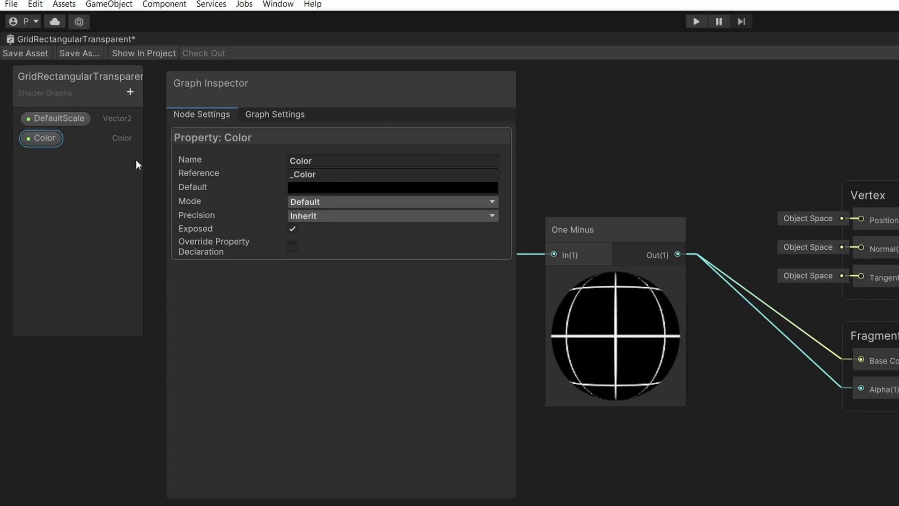
{"action": "left_click", "coordinate": [301, 189]}
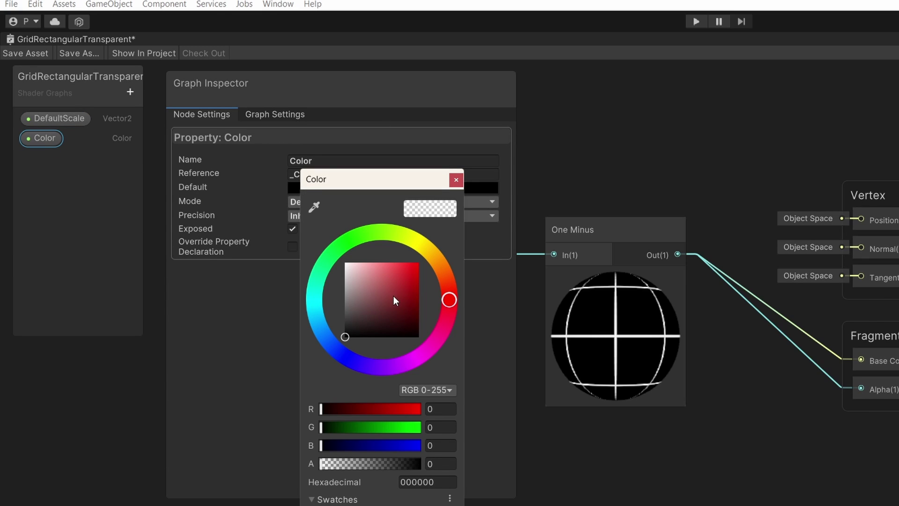
{"action": "left_click_drag", "start_coordinate": [393, 296], "coordinate": [276, 221]}
{"action": "left_click_drag", "start_coordinate": [339, 459], "coordinate": [448, 479]}
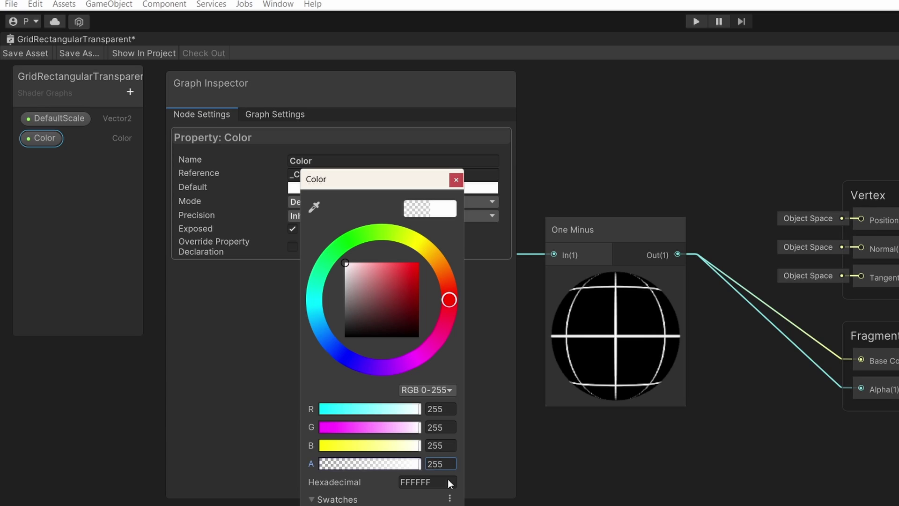
{"action": "left_click", "coordinate": [237, 293]}
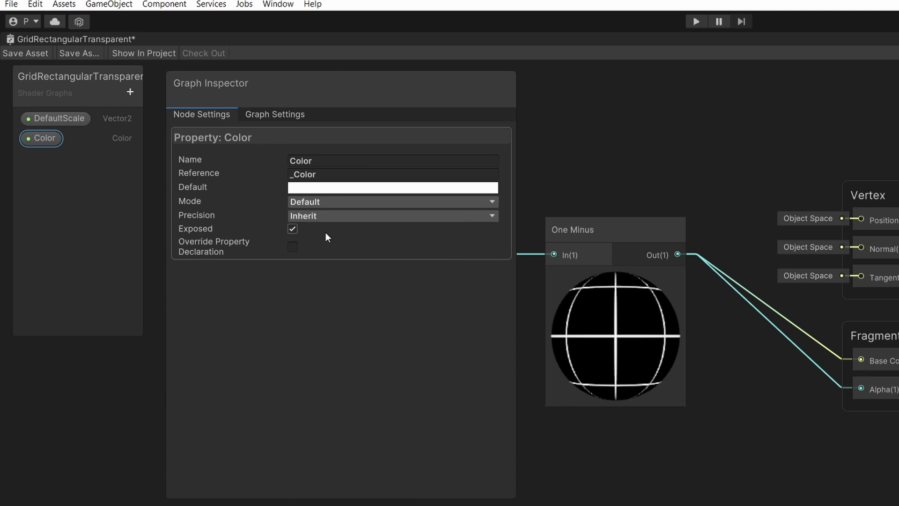
Add a Vector 2 property named Size, with default X 1 and Y 1
{"action": "left_click", "coordinate": [129, 92]}
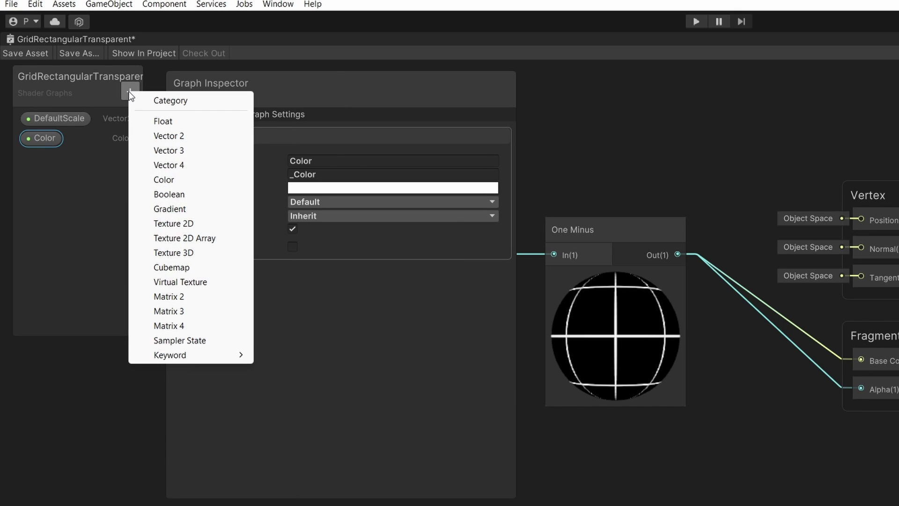
{"action": "left_click", "coordinate": [178, 135]}
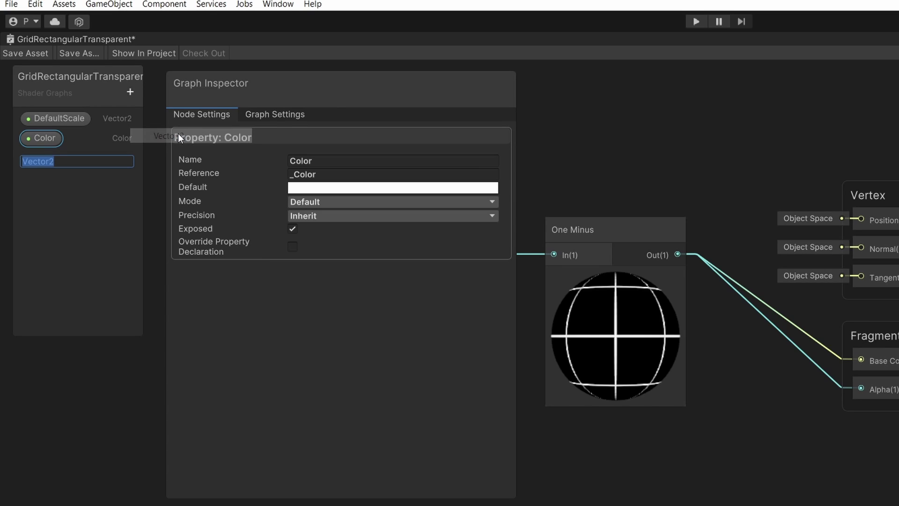
{"action": "type", "text": "Size"}
{"action": "key", "text": "Return"}
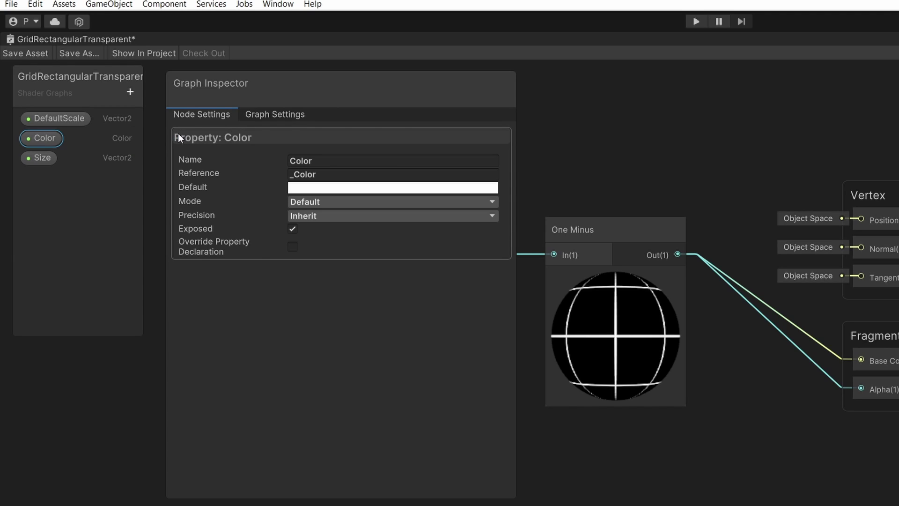
{"action": "left_click", "coordinate": [54, 156]}
{"action": "left_click", "coordinate": [328, 189]}
{"action": "type", "text": "1"}
{"action": "left_click", "coordinate": [420, 188]}
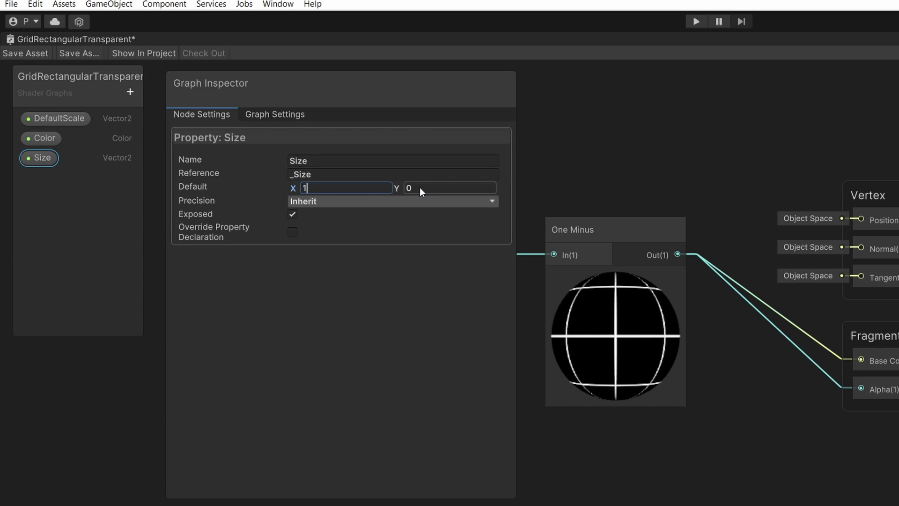
{"action": "type", "text": "1"}
Add a Float property named Thickness and switch its mode to Slider
{"action": "left_click", "coordinate": [134, 91]}
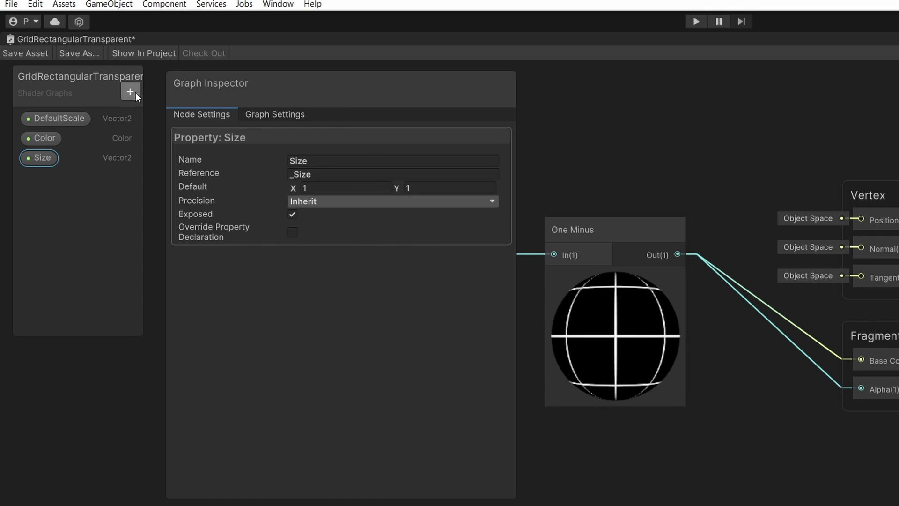
{"action": "left_click", "coordinate": [178, 125]}
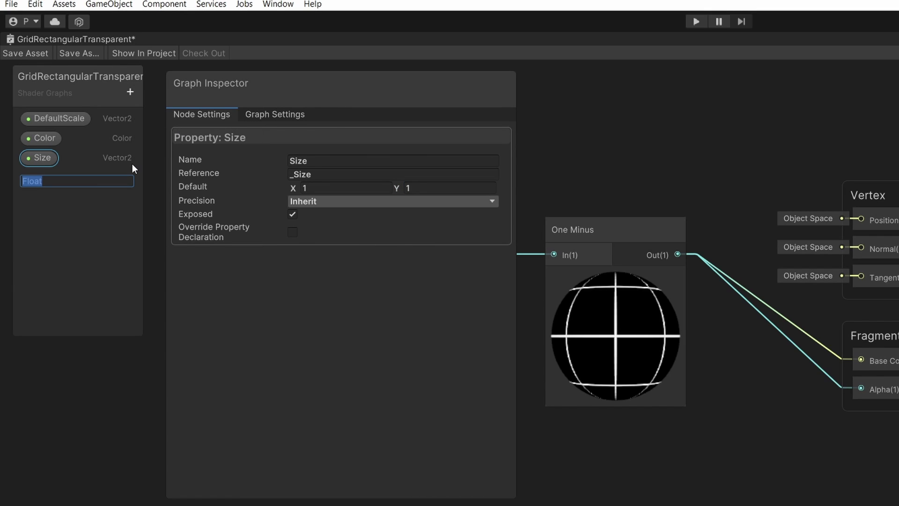
{"action": "type", "text": "Thickness"}
{"action": "key", "text": "Return"}
{"action": "left_click", "coordinate": [61, 180]}
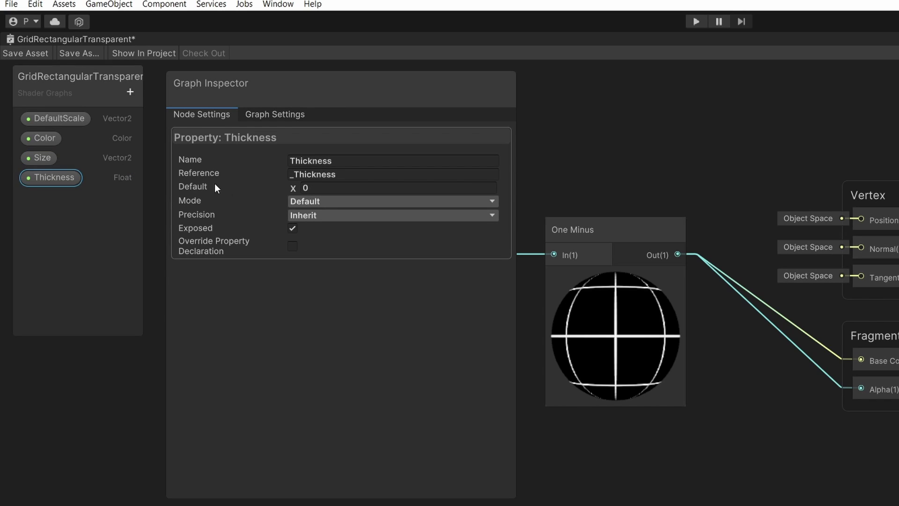
{"action": "left_click", "coordinate": [302, 200]}
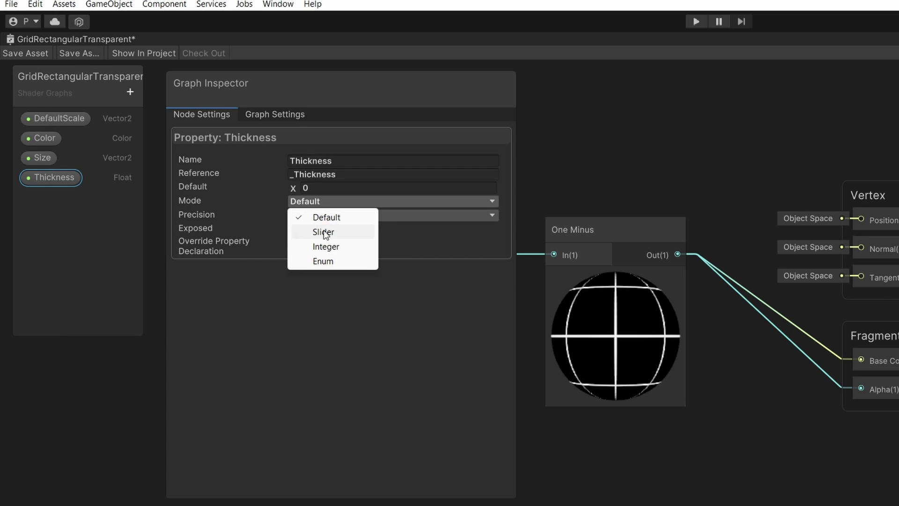
{"action": "left_click", "coordinate": [328, 231]}
Set the Thickness slider's minimum to 0.01, its maximum to 0.05 and its default to 0.05
{"action": "left_click", "coordinate": [325, 202]}
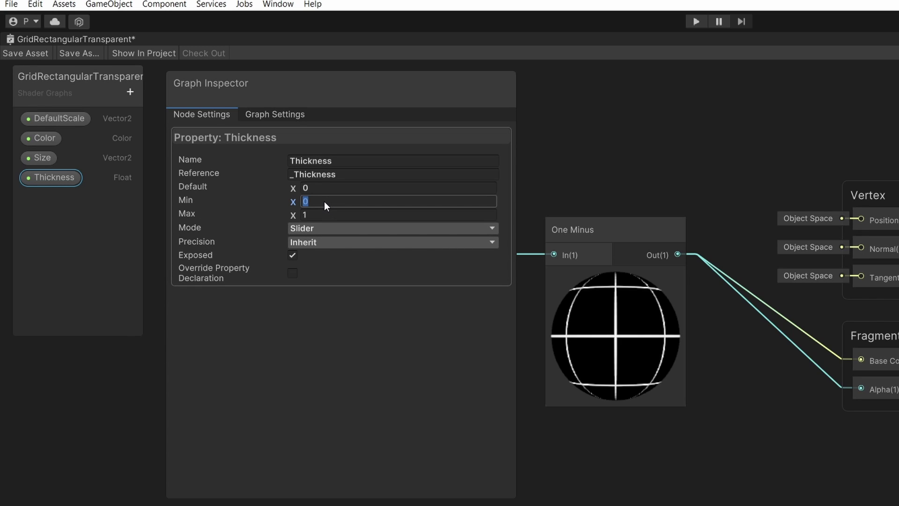
{"action": "type", "text": ".01"}
{"action": "left_click", "coordinate": [330, 215]}
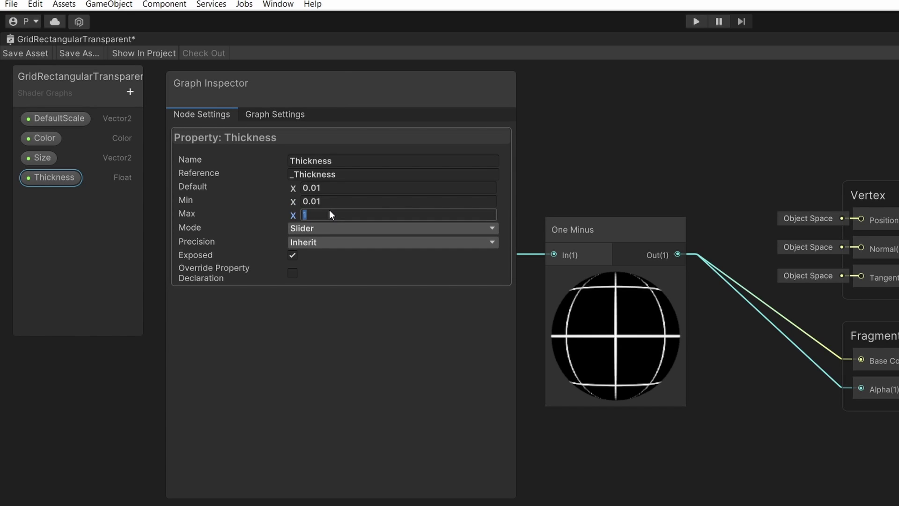
{"action": "type", "text": "0.05"}
{"action": "left_click", "coordinate": [337, 188]}
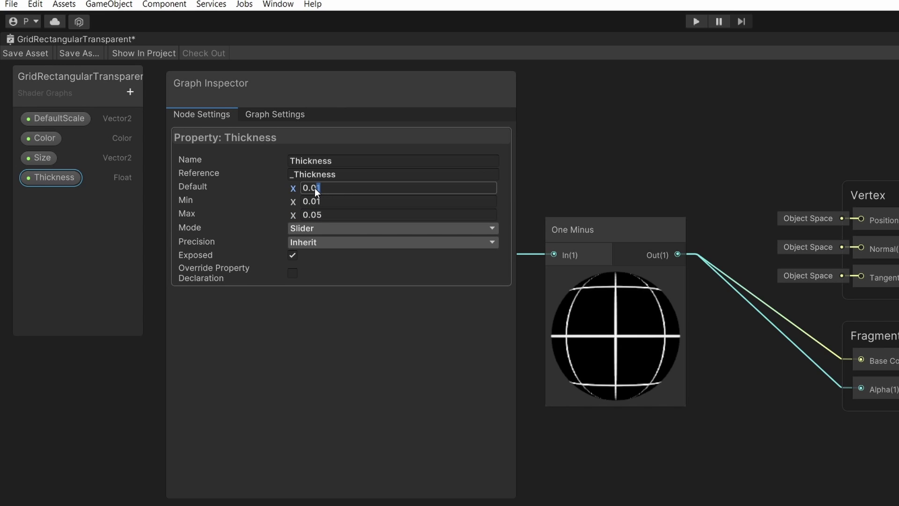
{"action": "type", "text": "5"}
{"action": "left_click", "coordinate": [419, 337]}
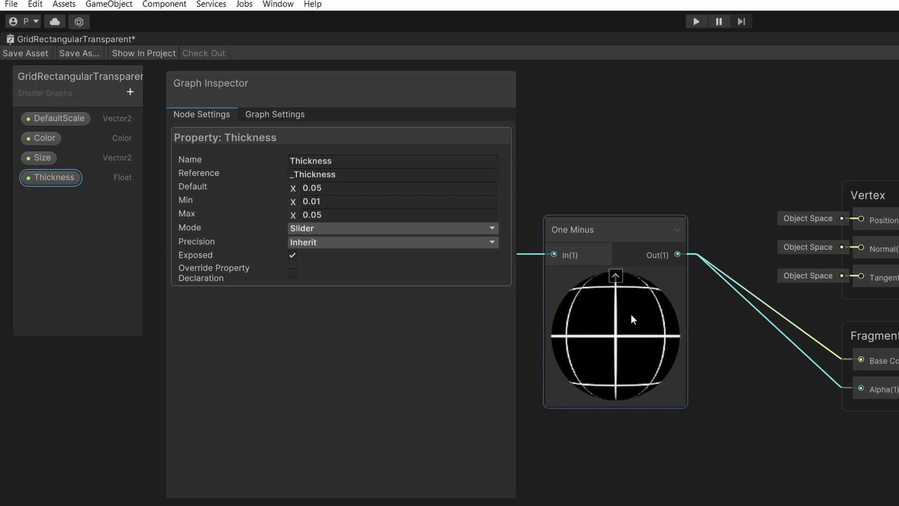
Move the Graph Inspector out of the way and add an Object node in the free area before the Grid node
{"action": "left_click_drag", "start_coordinate": [190, 85], "coordinate": [898, 85]}
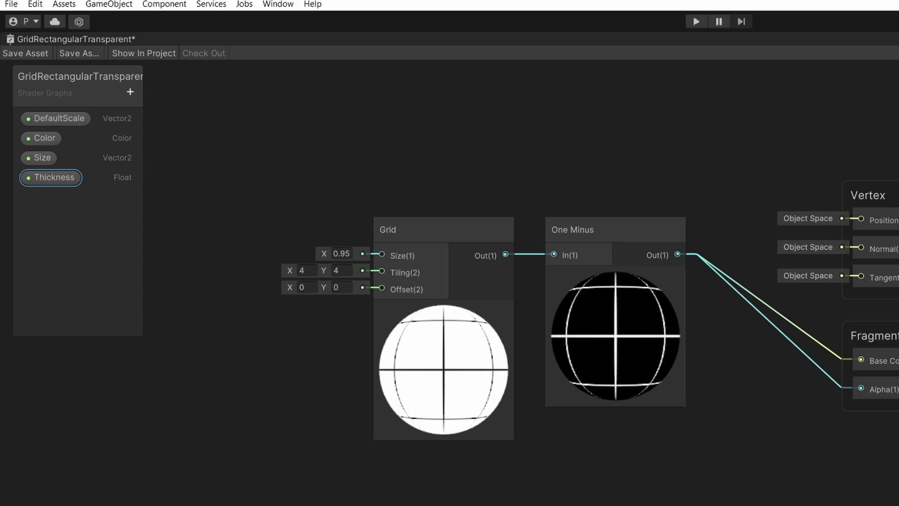
{"action": "middle_click_drag", "start_coordinate": [464, 274], "coordinate": [670, 307]}
{"action": "left_click", "coordinate": [181, 158]}
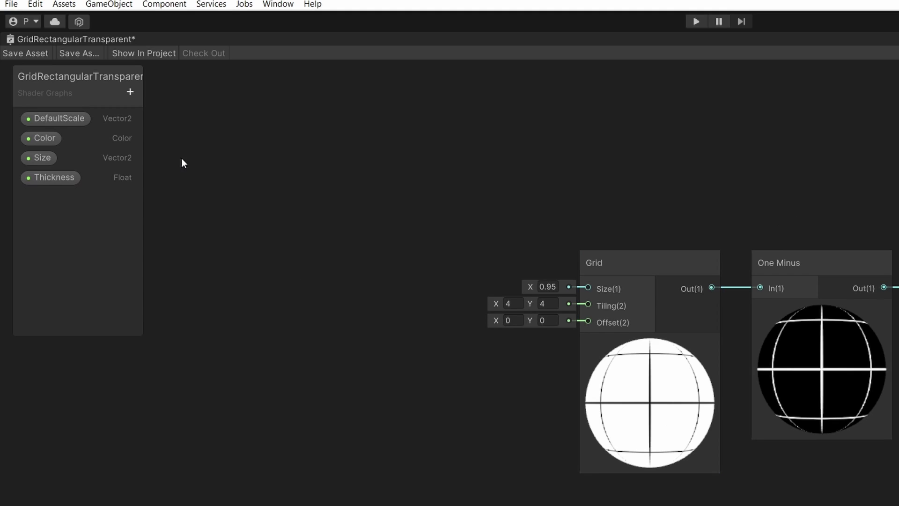
{"action": "key", "text": "space"}
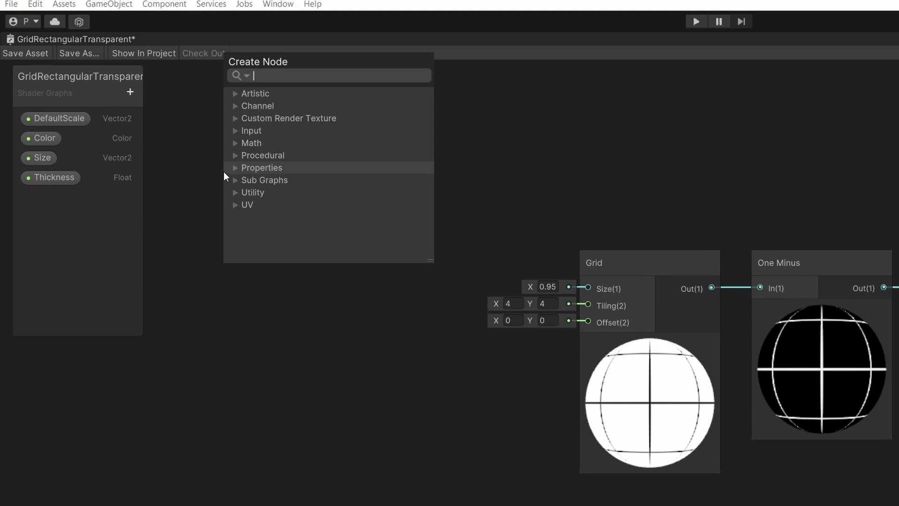
{"action": "type", "text": "obje"}
{"action": "key", "text": "Return"}
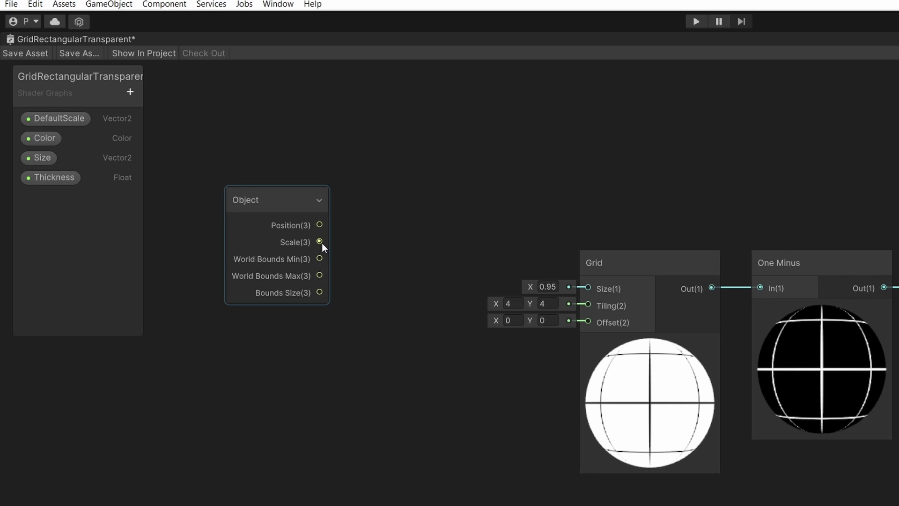
Reposition the Object node and create a Split node fed by its Scale output
{"action": "left_click_drag", "start_coordinate": [271, 200], "coordinate": [223, 150]}
{"action": "left_click_drag", "start_coordinate": [272, 191], "coordinate": [311, 192]}
{"action": "type", "text": "spl"}
{"action": "key", "text": "Return"}
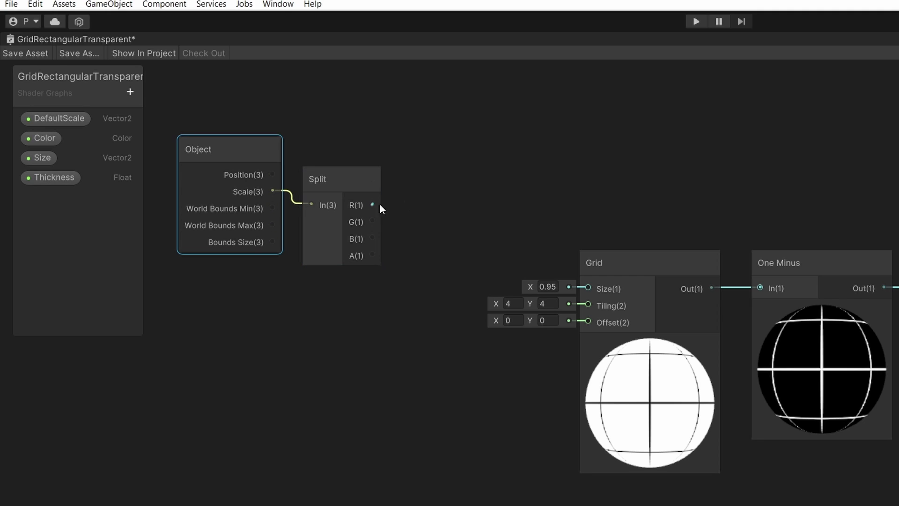
Create a Vector 2 node with the Split node's R output feeding X and its B output feeding Y
{"action": "key", "text": "space"}
{"action": "type", "text": "vec"}
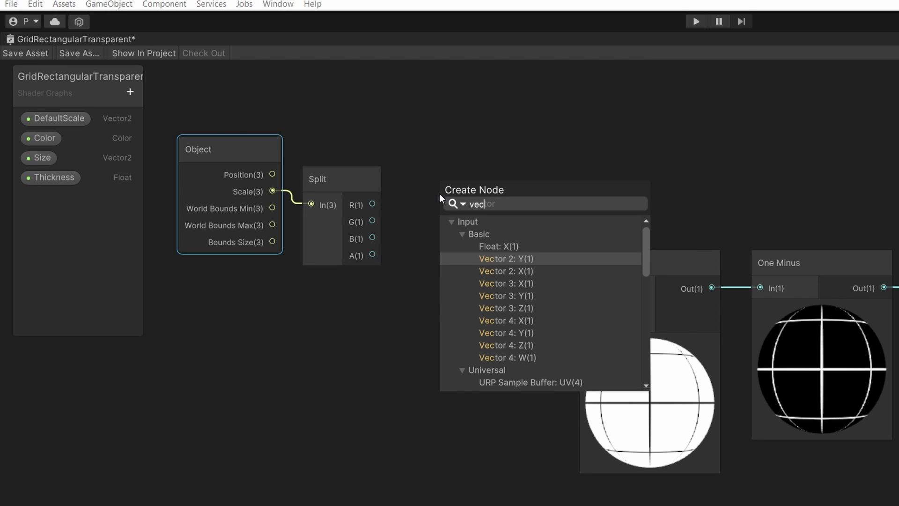
{"action": "left_click", "coordinate": [529, 272]}
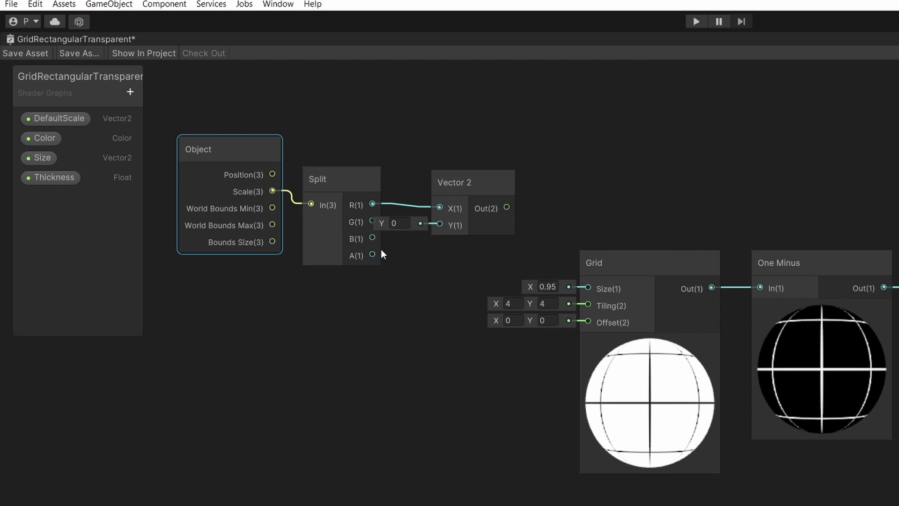
{"action": "left_click", "coordinate": [467, 182]}
{"action": "left_click_drag", "start_coordinate": [373, 238], "coordinate": [463, 221]}
Select the Object, Split and Vector 2 nodes together and move them farther away from the Grid node
{"action": "left_click_drag", "start_coordinate": [480, 257], "coordinate": [249, 152]}
{"action": "middle_click_drag", "start_coordinate": [346, 238], "coordinate": [608, 280]}
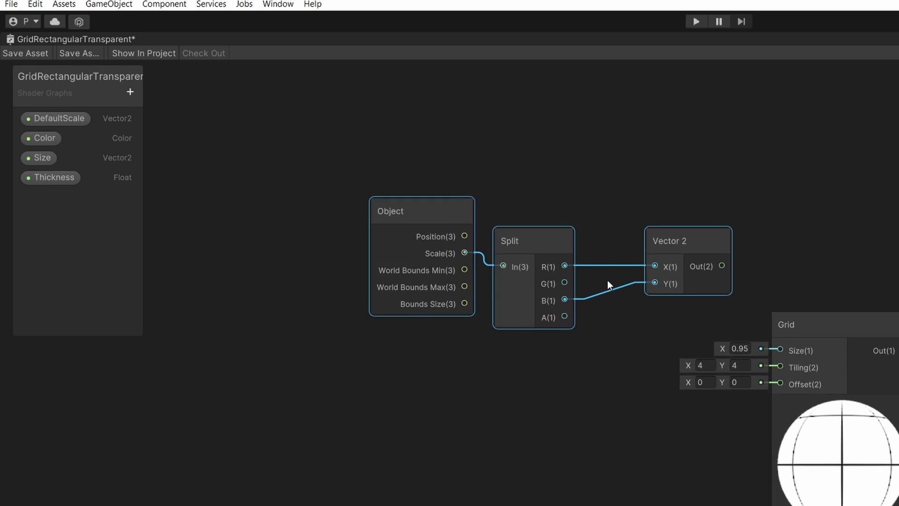
{"action": "left_click_drag", "start_coordinate": [608, 280], "coordinate": [485, 319]}
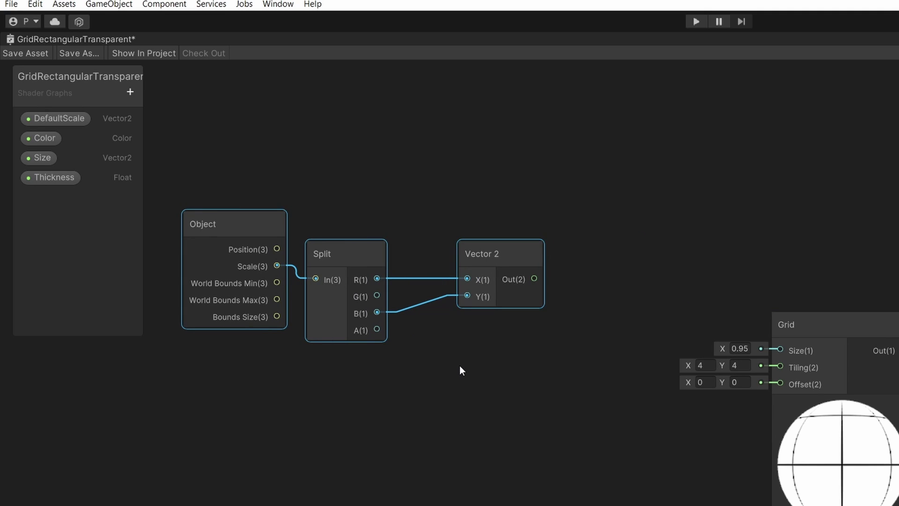
Shift the Object, Split and Vector 2 nodes farther from the Grid node and create a Multiply node with Vector 2's output feeding A
{"action": "left_click_drag", "start_coordinate": [486, 249], "coordinate": [393, 264]}
{"action": "left_click", "coordinate": [420, 408]}
{"action": "left_click_drag", "start_coordinate": [456, 280], "coordinate": [537, 300]}
{"action": "type", "text": "mult"}
{"action": "key", "text": "Return"}
Add the DefaultScale property to the graph, connect it to the Multiply node's B input and place it beneath the Vector 2 node
{"action": "left_click_drag", "start_coordinate": [62, 118], "coordinate": [268, 277]}
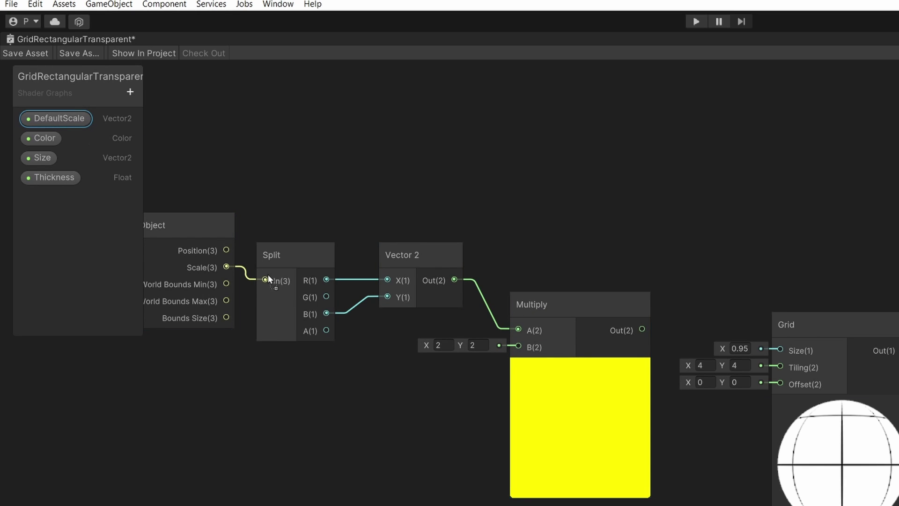
{"action": "left_click_drag", "start_coordinate": [364, 381], "coordinate": [364, 383]}
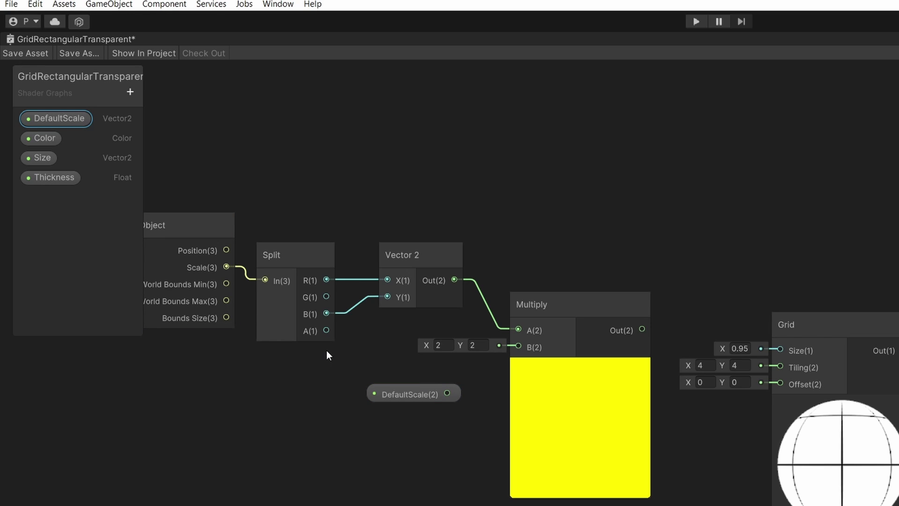
{"action": "left_click_drag", "start_coordinate": [448, 393], "coordinate": [518, 347]}
{"action": "left_click", "coordinate": [430, 272]}
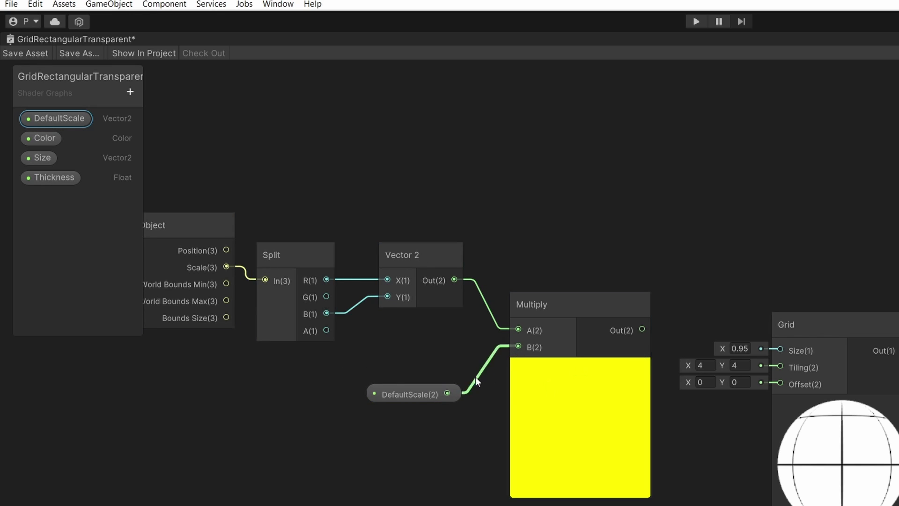
{"action": "left_click_drag", "start_coordinate": [441, 392], "coordinate": [451, 365]}
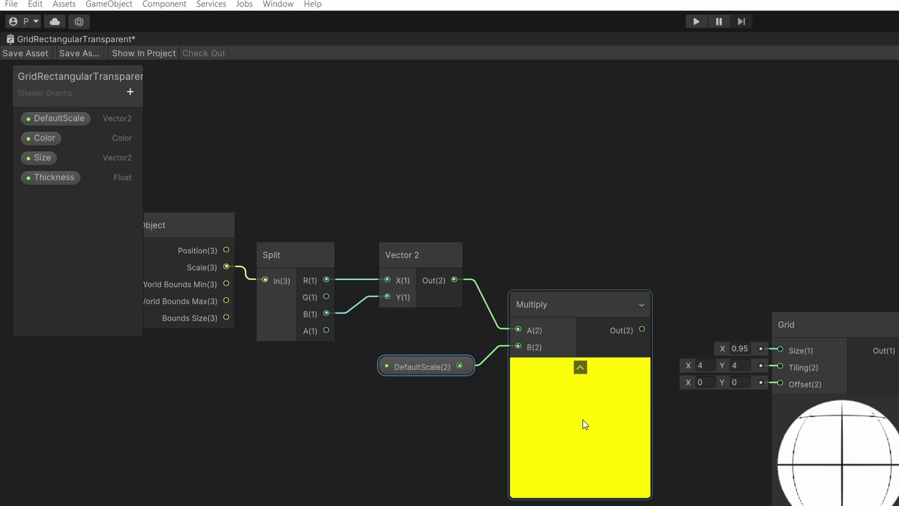
Move the scale nodes together to make room and create a lower second Multiply node with the first Multiply's output feeding A
{"action": "left_click_drag", "start_coordinate": [569, 505], "coordinate": [160, 190]}
{"action": "left_click_drag", "start_coordinate": [566, 307], "coordinate": [512, 261]}
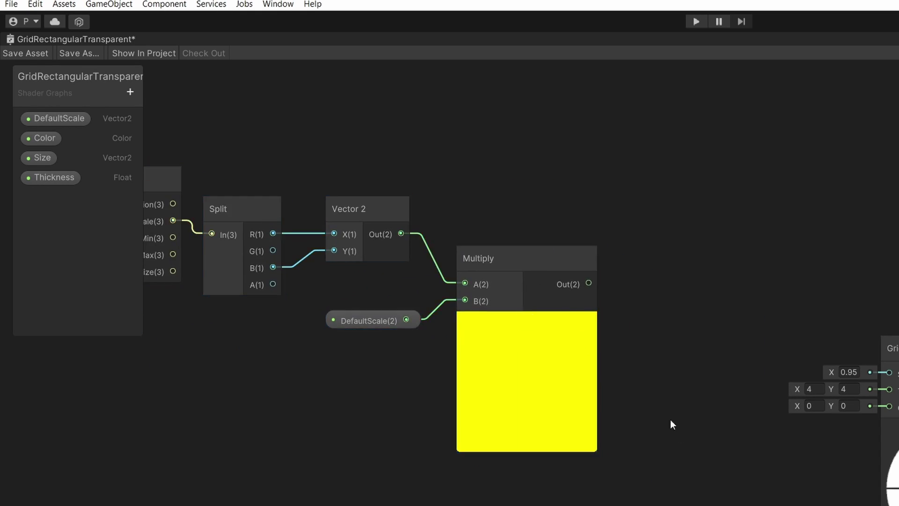
{"action": "left_click_drag", "start_coordinate": [589, 283], "coordinate": [634, 315]}
{"action": "type", "text": "multiply"}
{"action": "key", "text": "Return"}
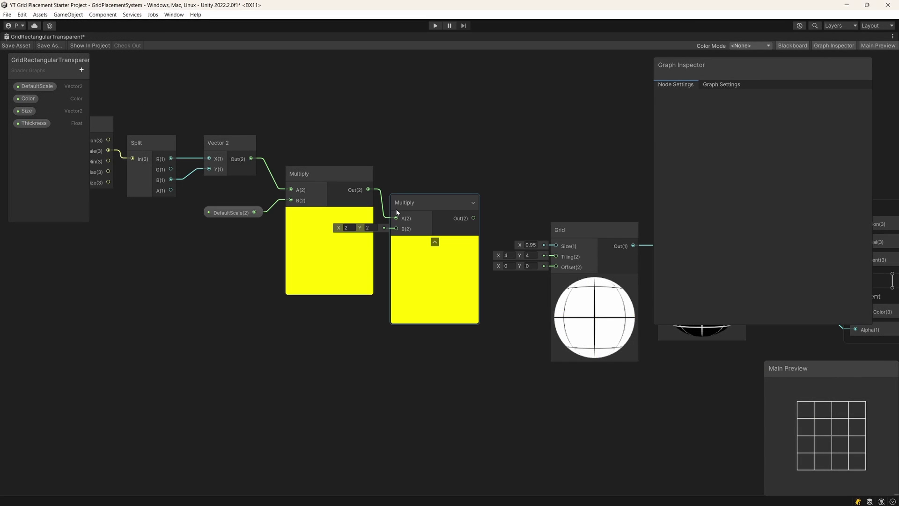
{"action": "left_click_drag", "start_coordinate": [397, 213], "coordinate": [398, 316]}
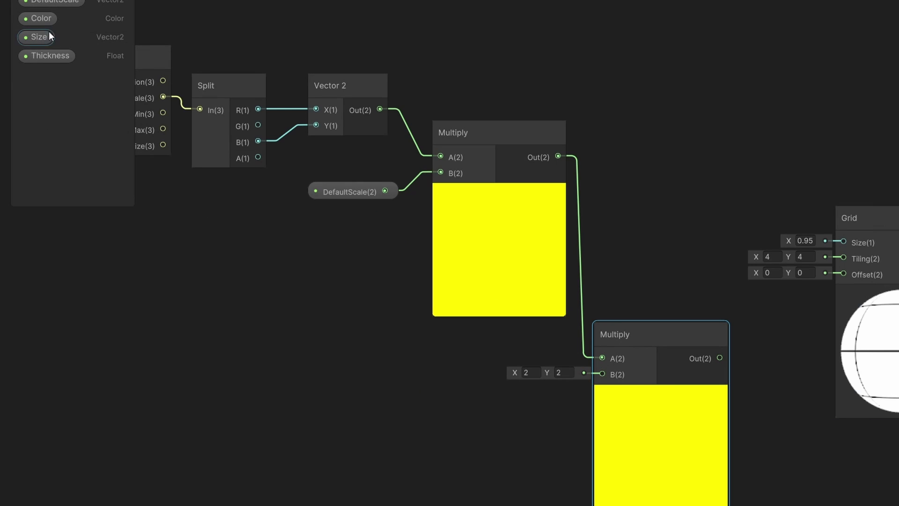
Connect the Size property to the second Multiply node's B input and feed that node's output into the Grid node's Tiling input
{"action": "left_click_drag", "start_coordinate": [41, 38], "coordinate": [608, 374]}
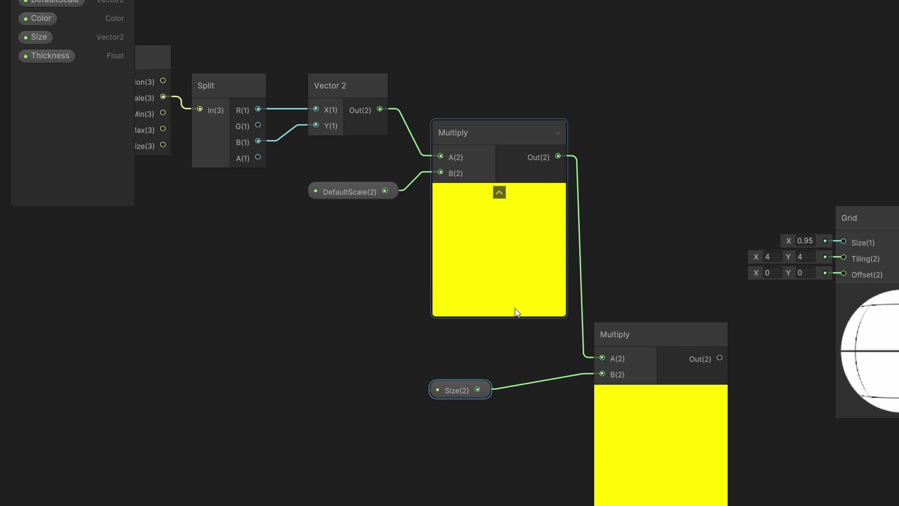
{"action": "middle_click_drag", "start_coordinate": [437, 150], "coordinate": [515, 169]}
{"action": "left_click", "coordinate": [564, 158]}
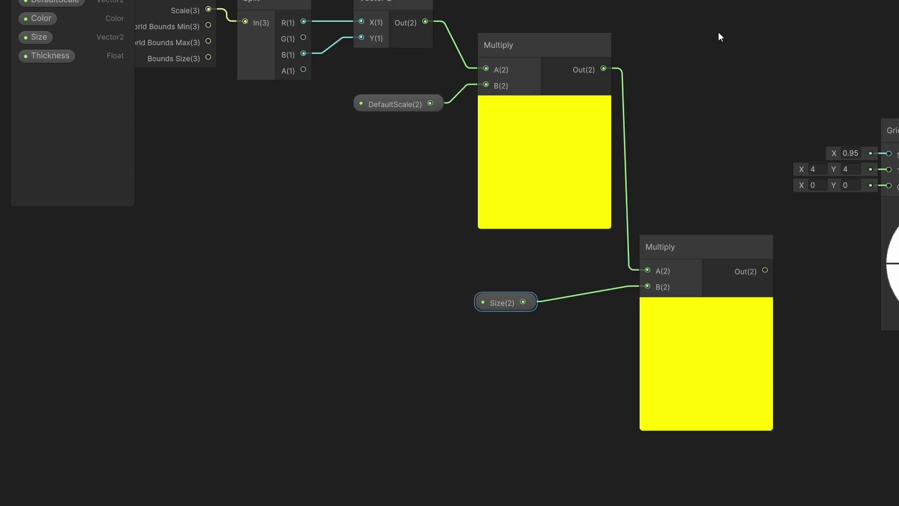
{"action": "middle_click_drag", "start_coordinate": [647, 57], "coordinate": [476, 43]}
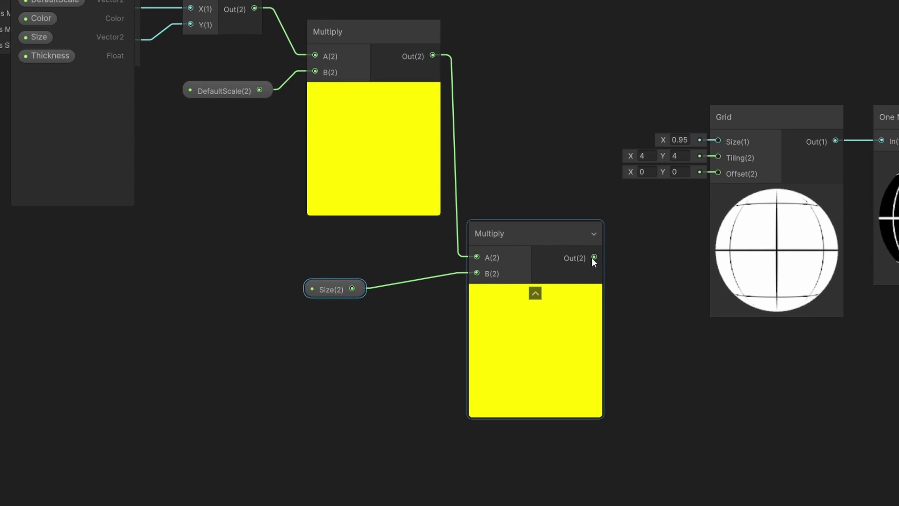
{"action": "left_click_drag", "start_coordinate": [594, 256], "coordinate": [718, 157]}
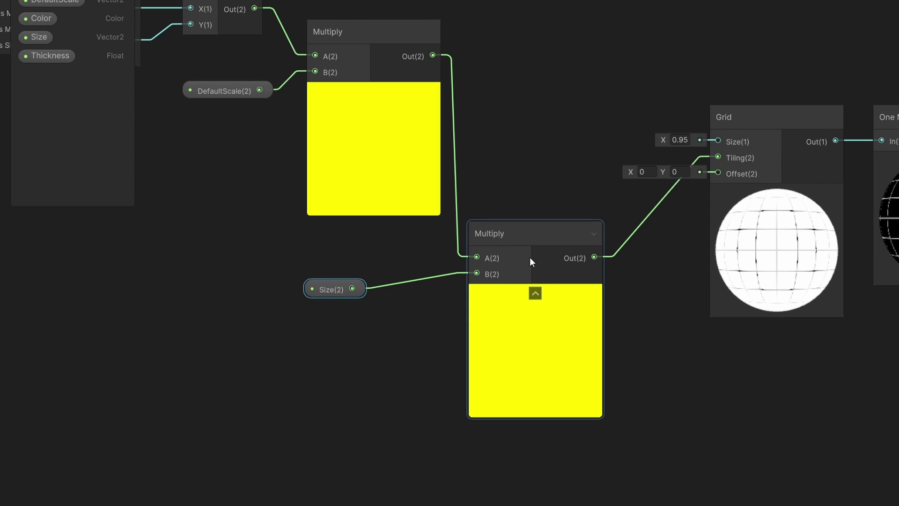
{"action": "left_click", "coordinate": [517, 230]}
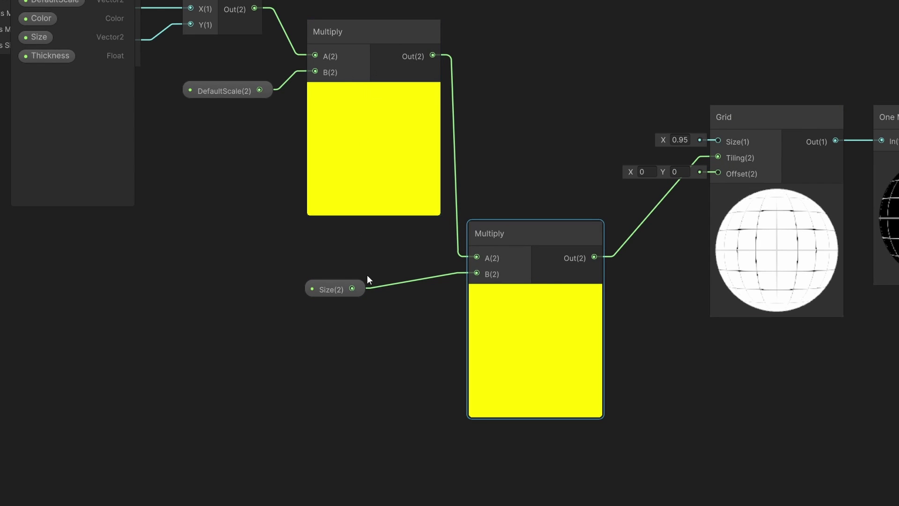
Set the Size property's default value to X 2 and Y 2
{"action": "left_click", "coordinate": [333, 290]}
{"action": "left_click", "coordinate": [391, 308]}
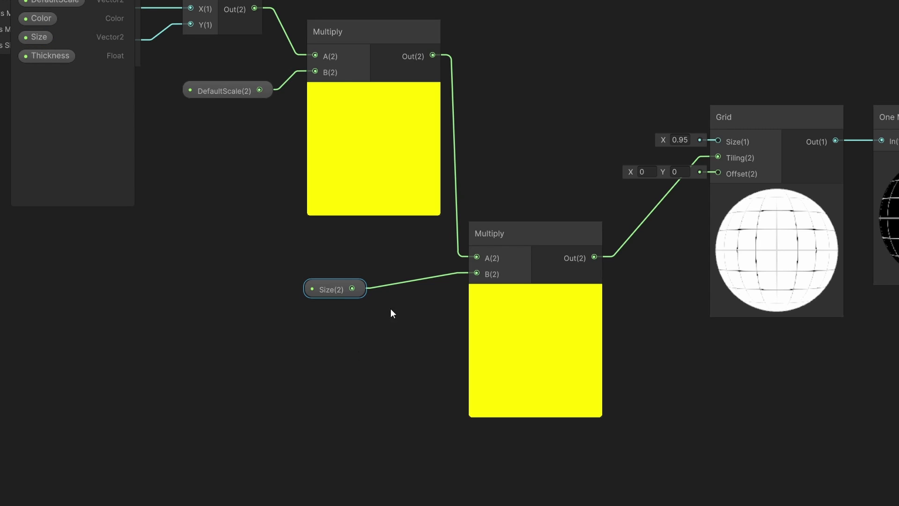
{"action": "left_click", "coordinate": [327, 289]}
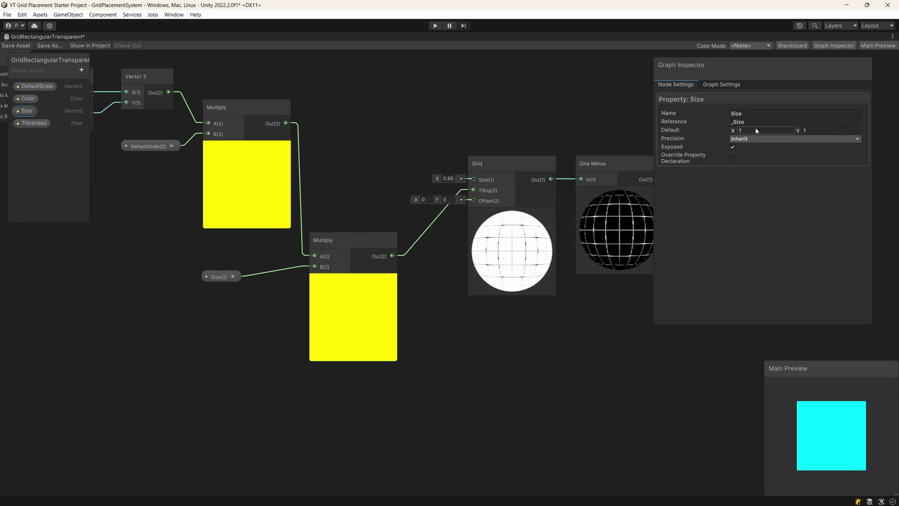
{"action": "type", "text": "2"}
{"action": "left_click", "coordinate": [824, 131]}
{"action": "type", "text": "2"}
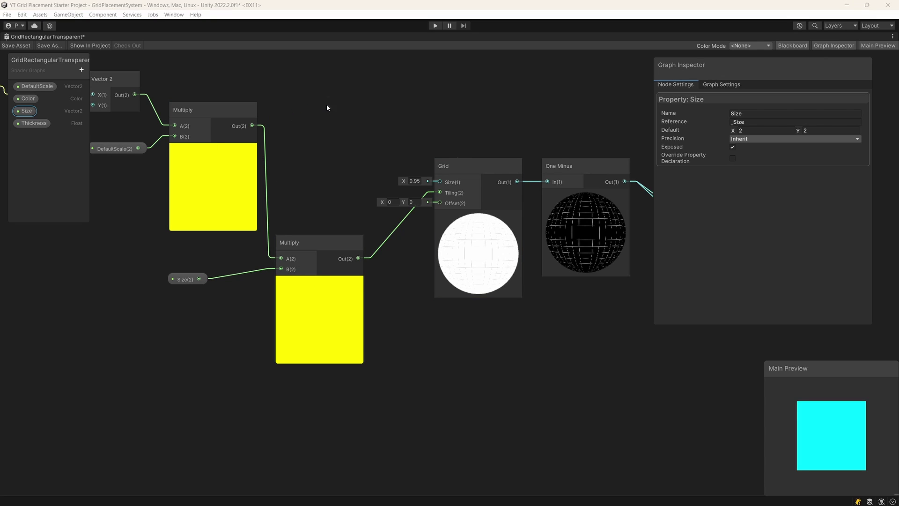
Try a Divide node fed by the first Multiply node's output, and delete it
{"action": "key", "text": "space"}
{"action": "type", "text": "divide"}
{"action": "key", "text": "Return"}
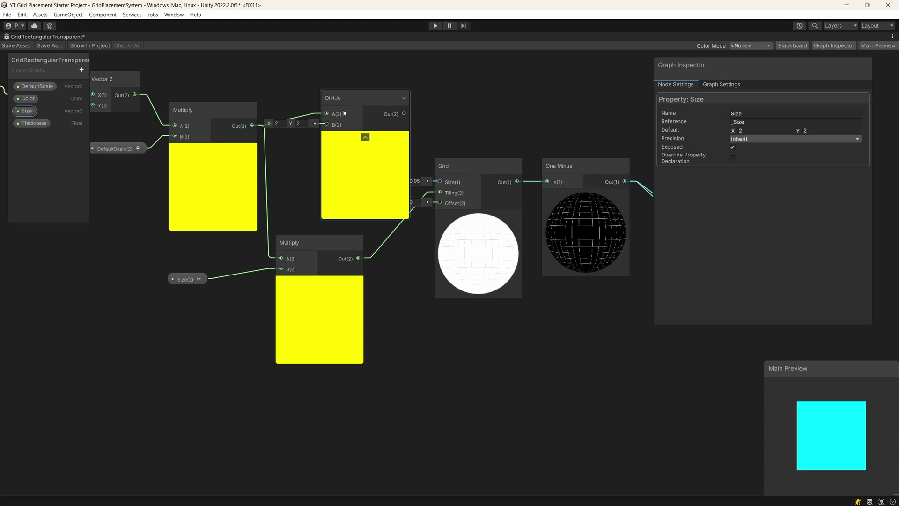
{"action": "left_click", "coordinate": [345, 92]}
{"action": "key", "text": "Delete"}
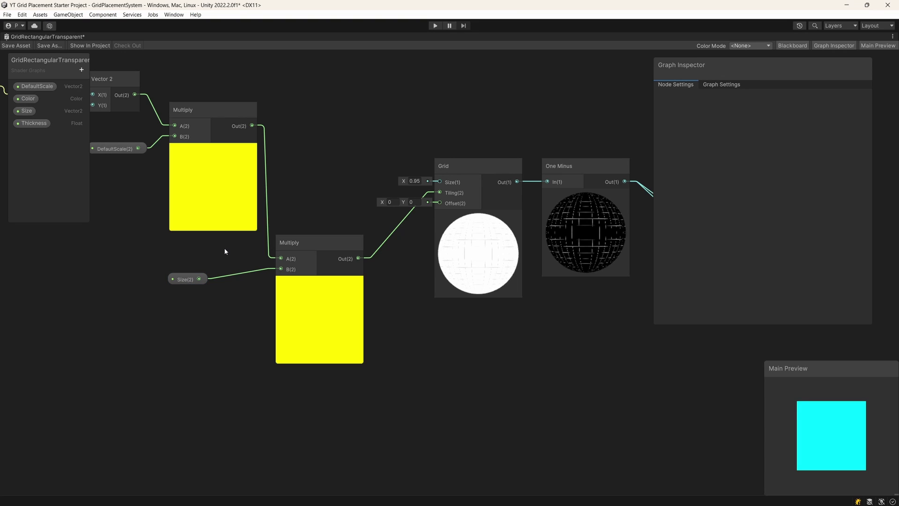
Set the Size property's default value back to X 1 and Y 1
{"action": "left_click", "coordinate": [334, 242]}
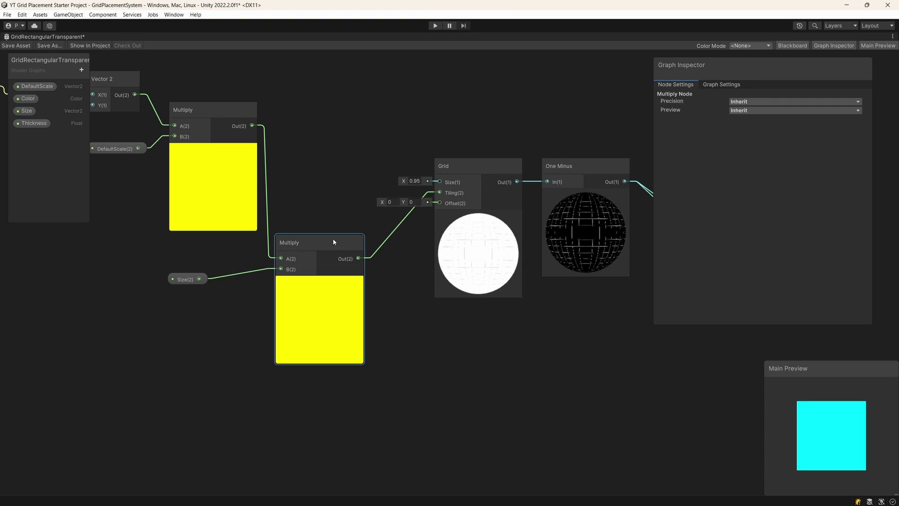
{"action": "left_click", "coordinate": [26, 110]}
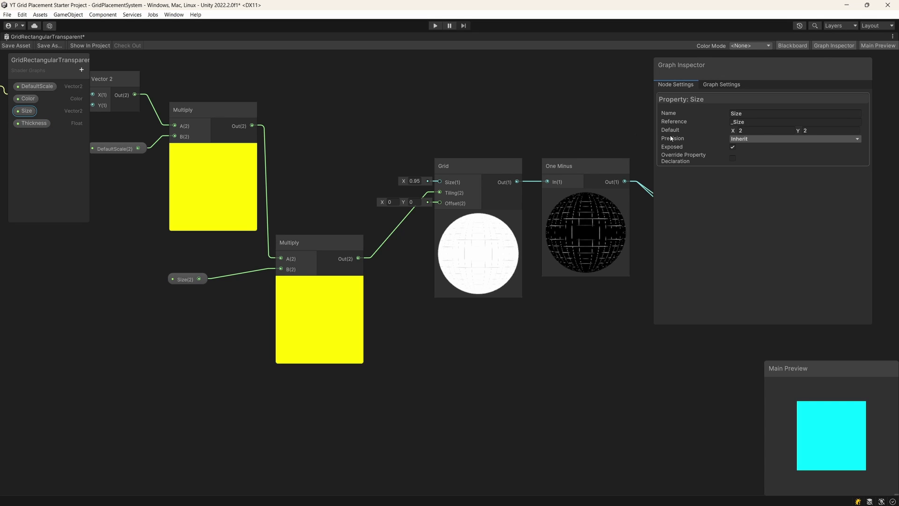
{"action": "left_click", "coordinate": [754, 130]}
{"action": "type", "text": "1"}
{"action": "left_click", "coordinate": [825, 131]}
{"action": "type", "text": "1"}
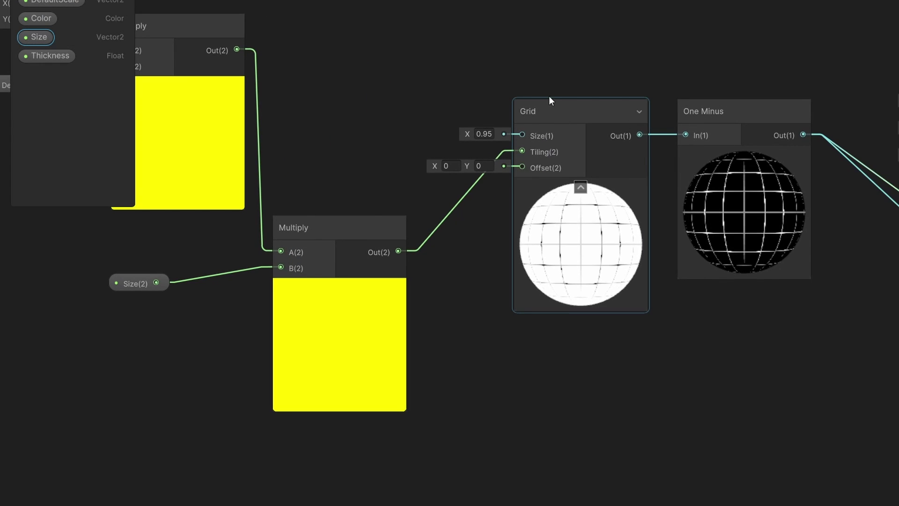
Add the Thickness property above the Multiply nodes and create a One Minus node fed by its output
{"action": "middle_click_drag", "start_coordinate": [546, 98], "coordinate": [603, 180]}
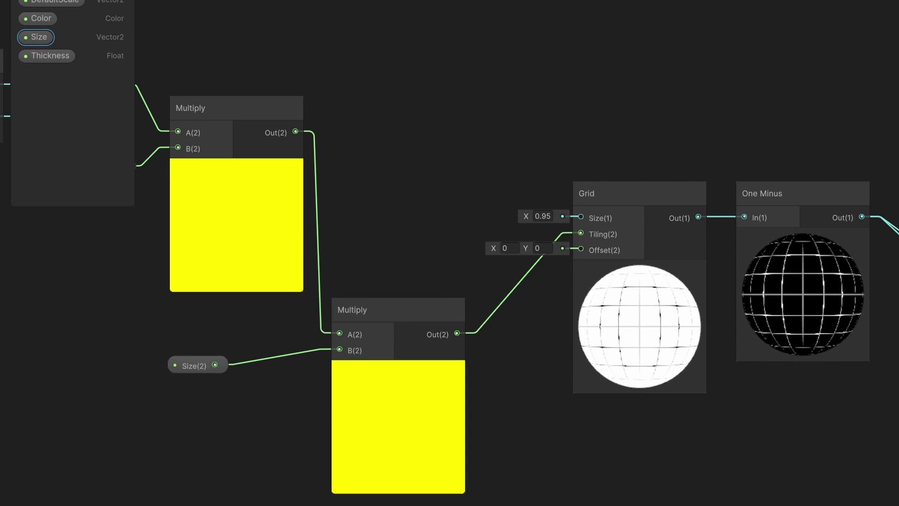
{"action": "left_click_drag", "start_coordinate": [377, 93], "coordinate": [378, 95]}
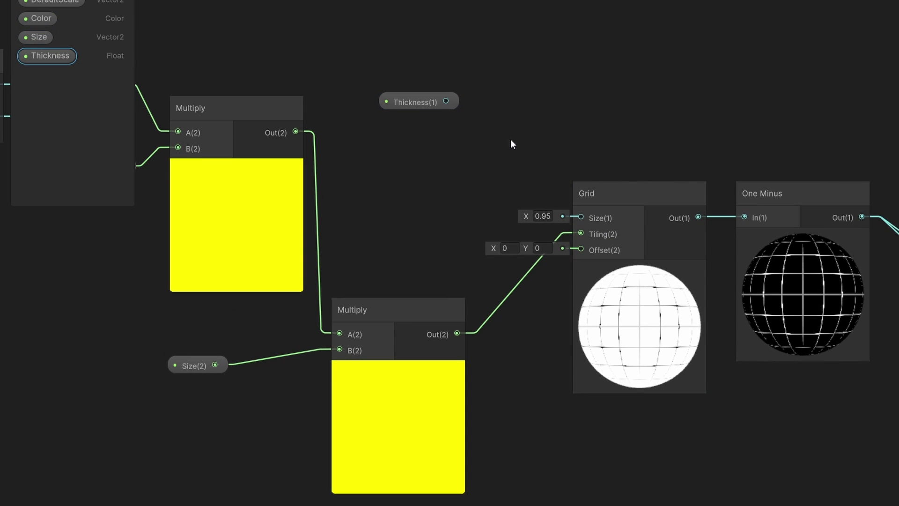
{"action": "left_click", "coordinate": [411, 99]}
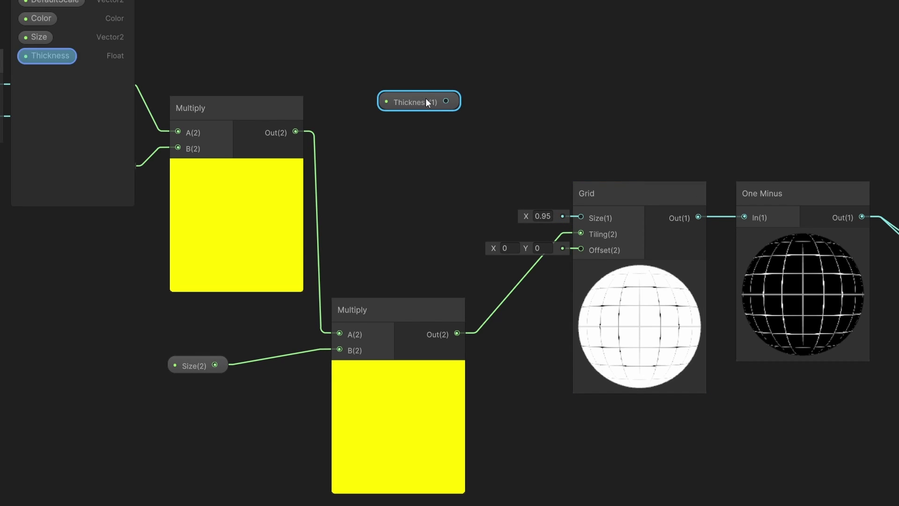
{"action": "left_click_drag", "start_coordinate": [445, 104], "coordinate": [486, 68]}
{"action": "type", "text": "one"}
{"action": "key", "text": "Return"}
{"action": "left_click_drag", "start_coordinate": [435, 98], "coordinate": [414, 92]}
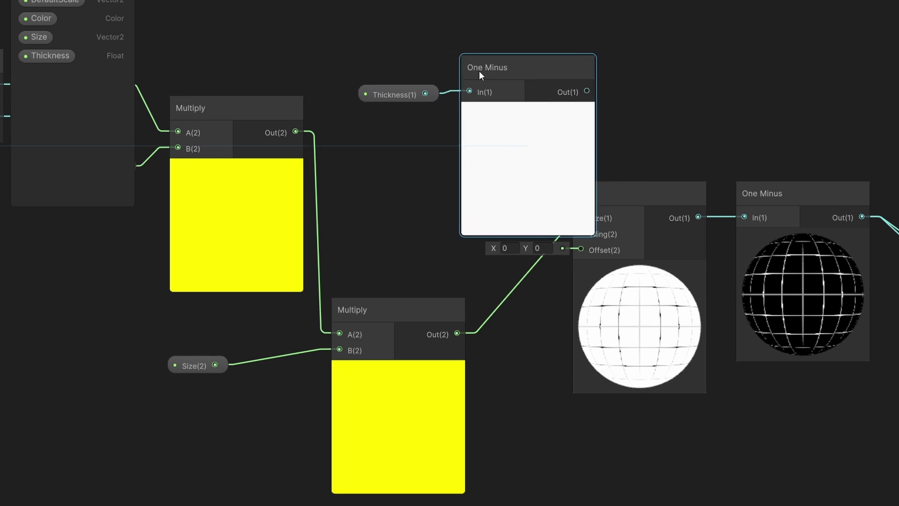
Collapse the new One Minus node's preview and connect its output to the Grid node's Size input
{"action": "left_click_drag", "start_coordinate": [479, 71], "coordinate": [449, 71]}
{"action": "left_click", "coordinate": [501, 111]}
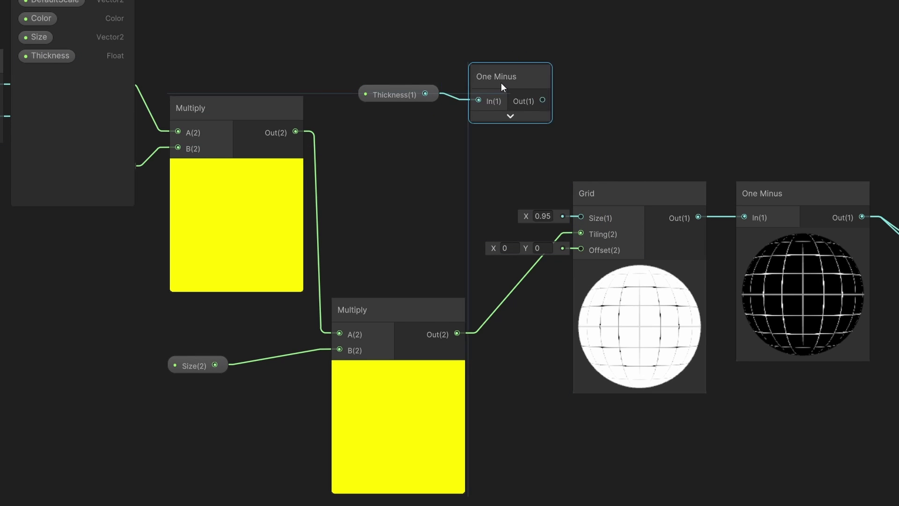
{"action": "left_click_drag", "start_coordinate": [542, 100], "coordinate": [583, 217]}
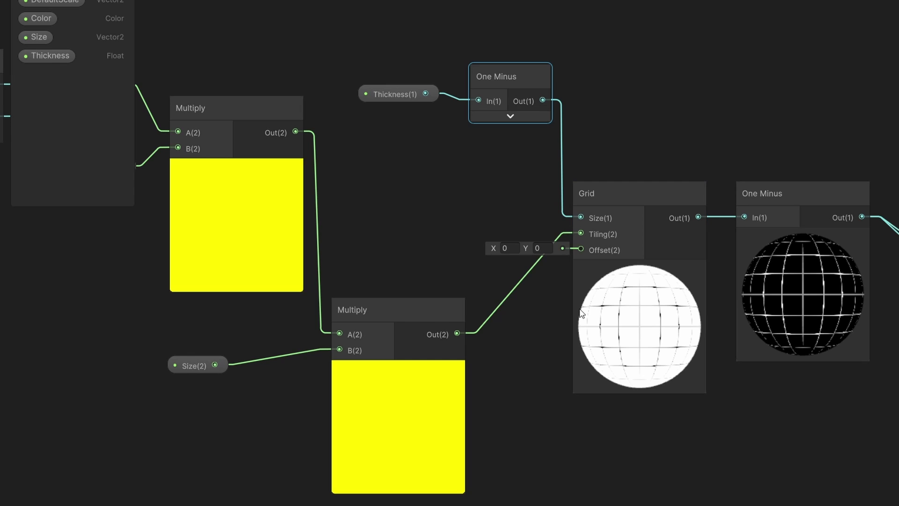
{"action": "left_click", "coordinate": [395, 91]}
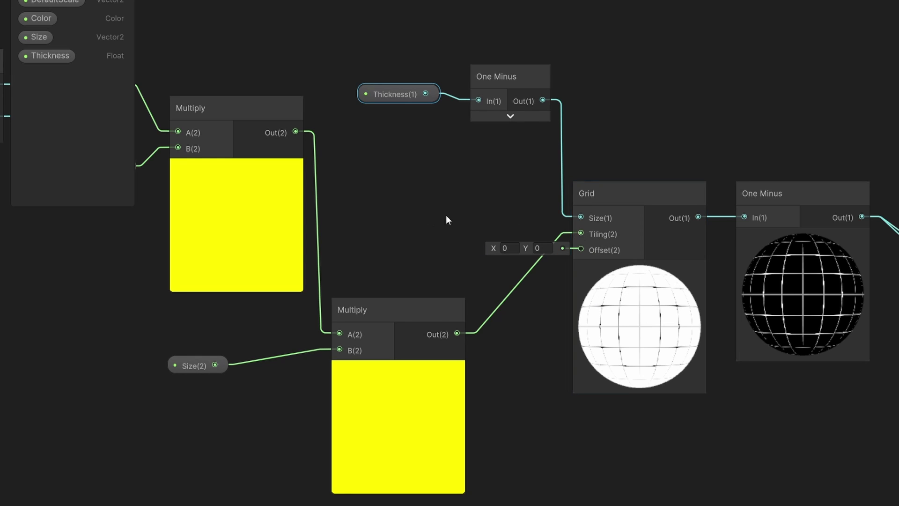
Select the Vertex and Fragment blocks and move them farther from the One Minus node that follows the Grid node
{"action": "middle_click_drag", "start_coordinate": [795, 252], "coordinate": [414, 252]}
{"action": "left_click_drag", "start_coordinate": [735, 428], "coordinate": [609, 155]}
{"action": "left_click_drag", "start_coordinate": [693, 167], "coordinate": [842, 171]}
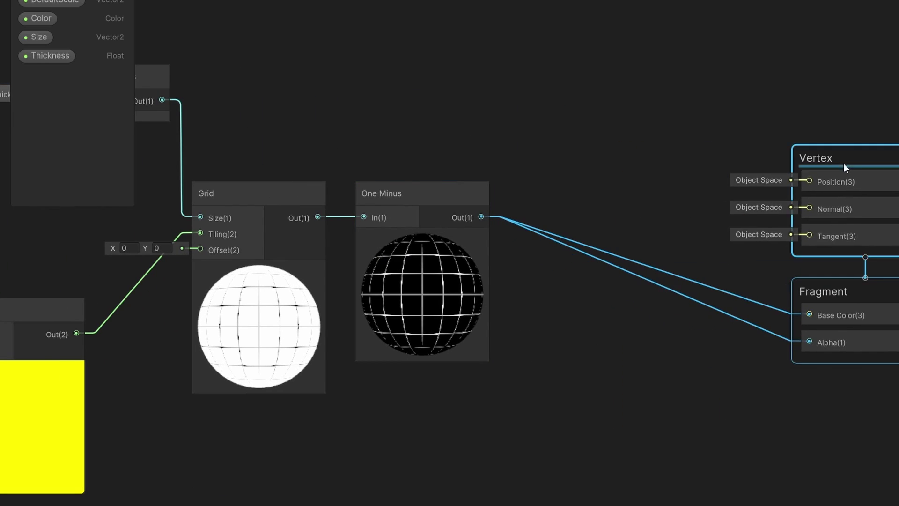
{"action": "left_click", "coordinate": [679, 154]}
Create a Multiply node above the Vertex block's connections, with the output of the One Minus node after Grid feeding A
{"action": "left_click", "coordinate": [386, 194]}
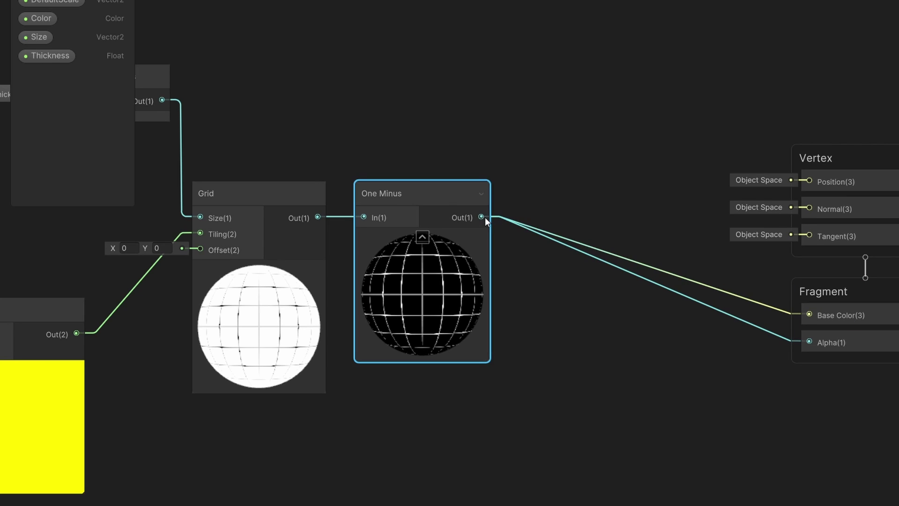
{"action": "left_click_drag", "start_coordinate": [482, 217], "coordinate": [624, 34]}
{"action": "type", "text": "mul"}
{"action": "key", "text": "Return"}
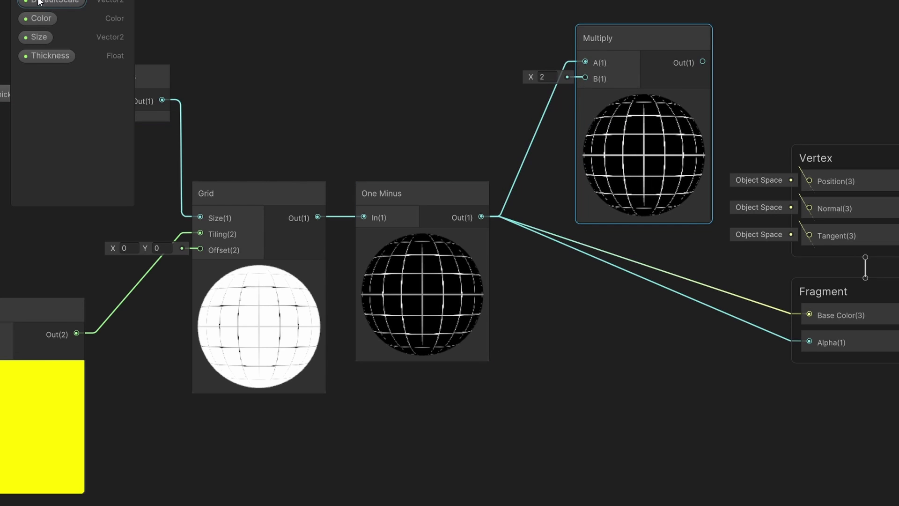
Connect the Color property to the new Multiply node's B input and feed the node's output into the Fragment's Base Color
{"action": "left_click_drag", "start_coordinate": [41, 18], "coordinate": [586, 78]}
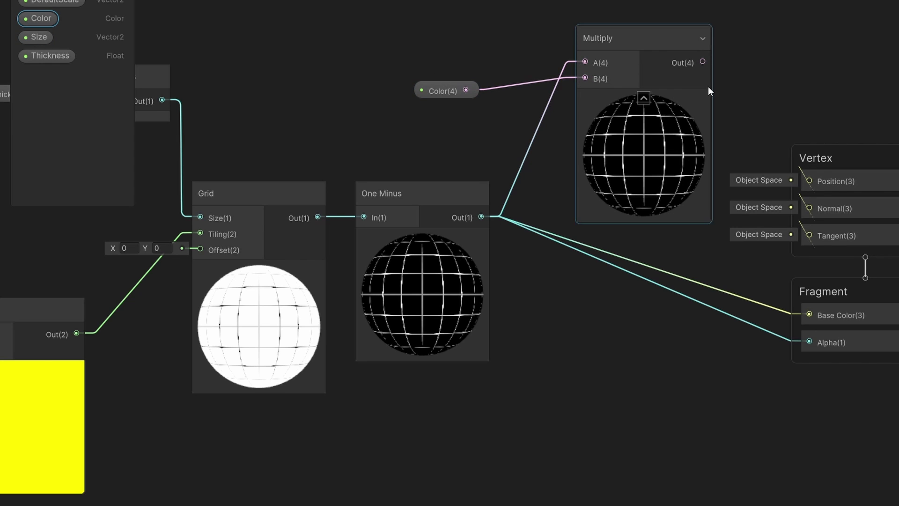
{"action": "middle_click_drag", "start_coordinate": [546, 25], "coordinate": [391, 28]}
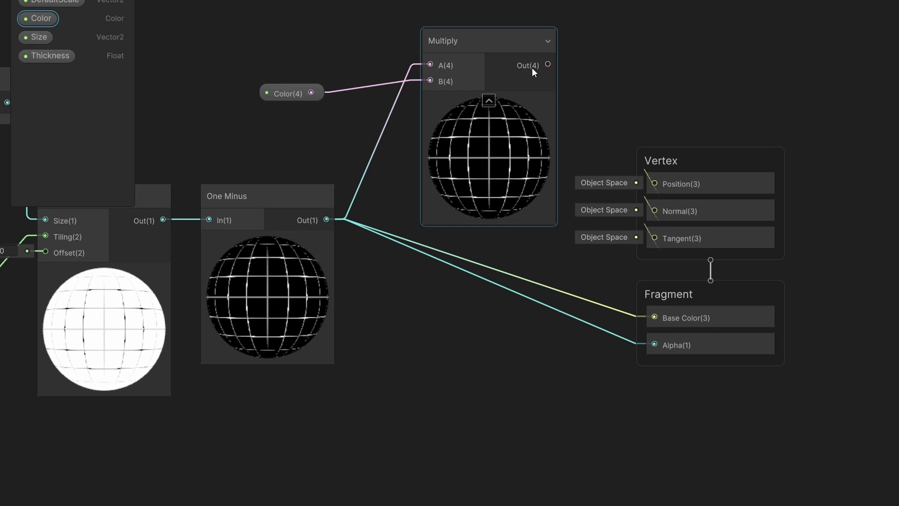
{"action": "left_click_drag", "start_coordinate": [542, 65], "coordinate": [655, 317]}
Set the Color property's default value to red (FF0000)
{"action": "left_click", "coordinate": [288, 93]}
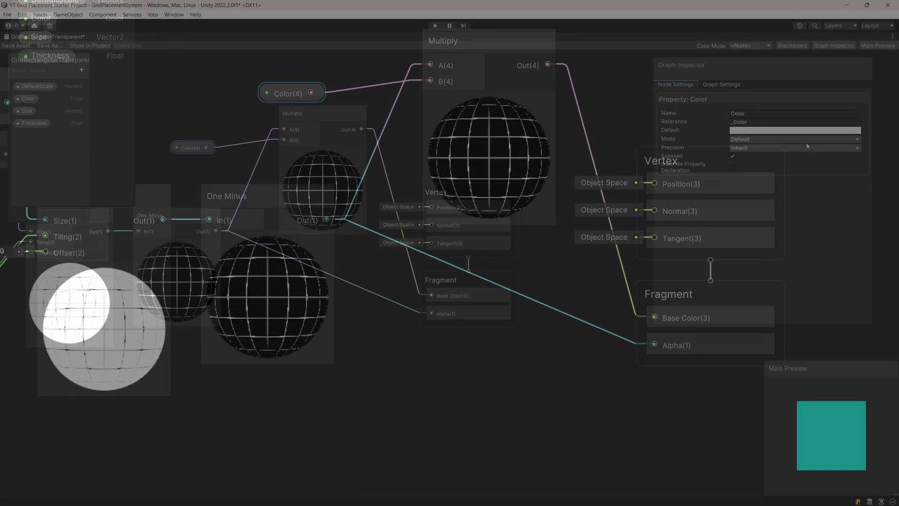
{"action": "left_click", "coordinate": [758, 130]}
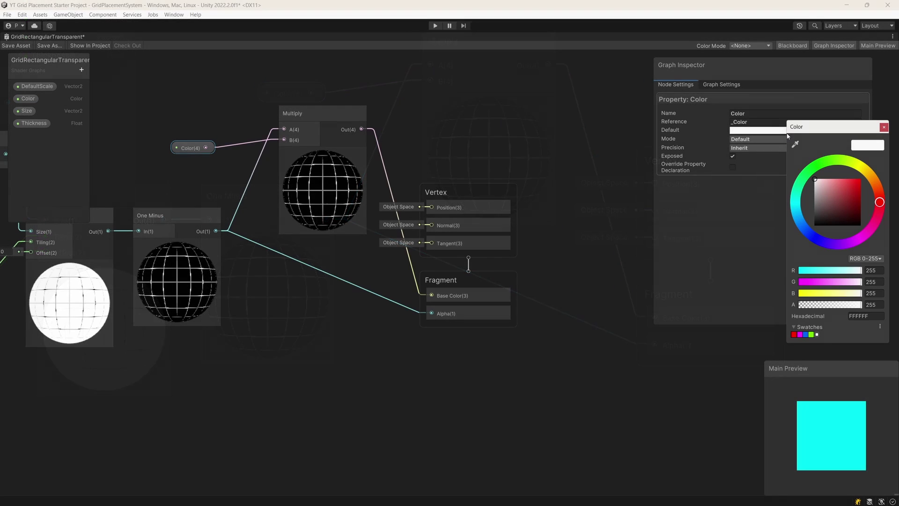
{"action": "left_click_drag", "start_coordinate": [840, 203], "coordinate": [862, 178]}
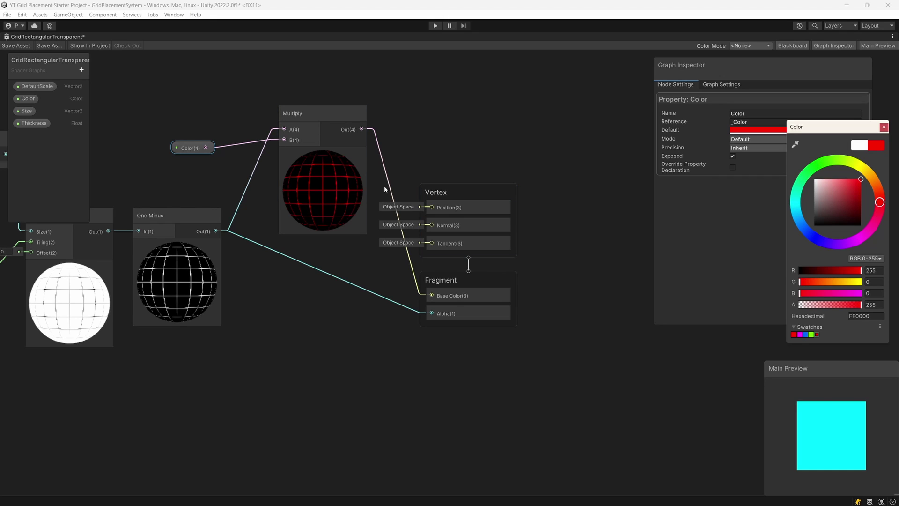
Set the Color property's default value back to white
{"action": "left_click", "coordinate": [816, 180]}
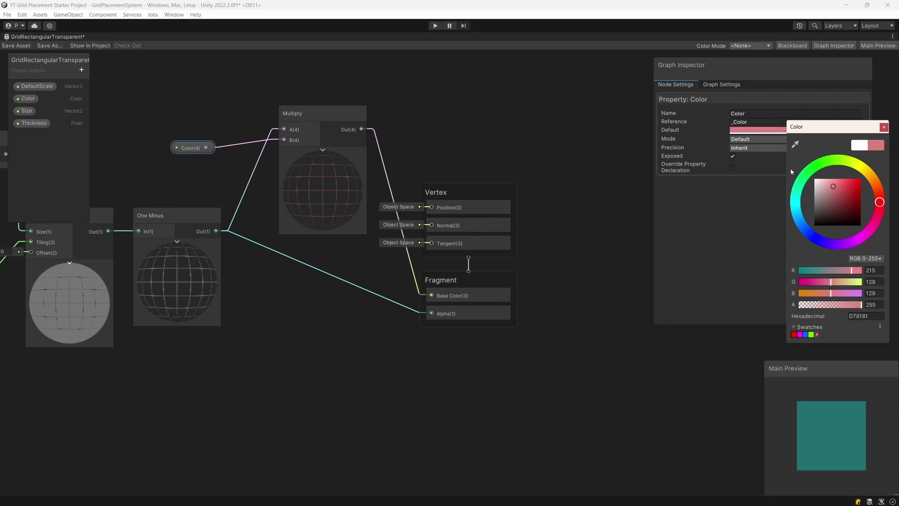
{"action": "left_click", "coordinate": [442, 129]}
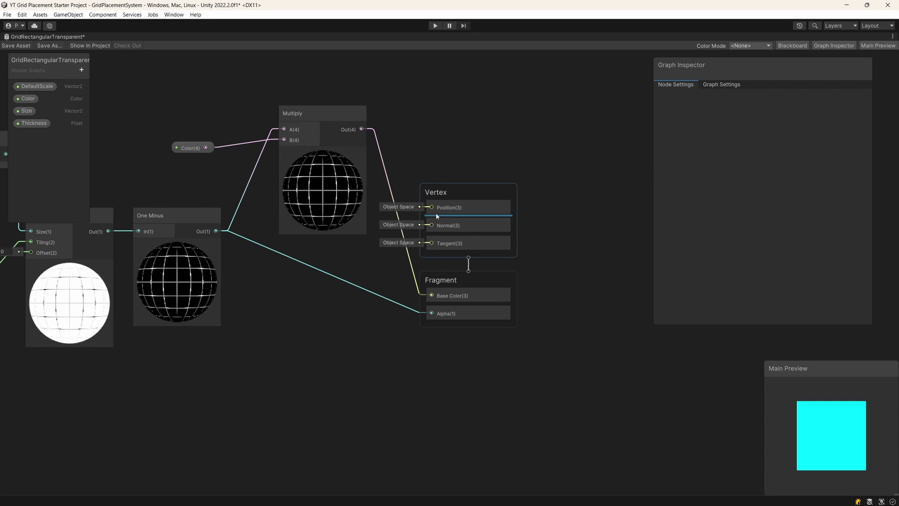
{"action": "scroll", "coordinate": [303, 254], "scroll_direction": "down", "scroll_amount": 3}
{"action": "middle_click_drag", "start_coordinate": [262, 265], "coordinate": [468, 285]}
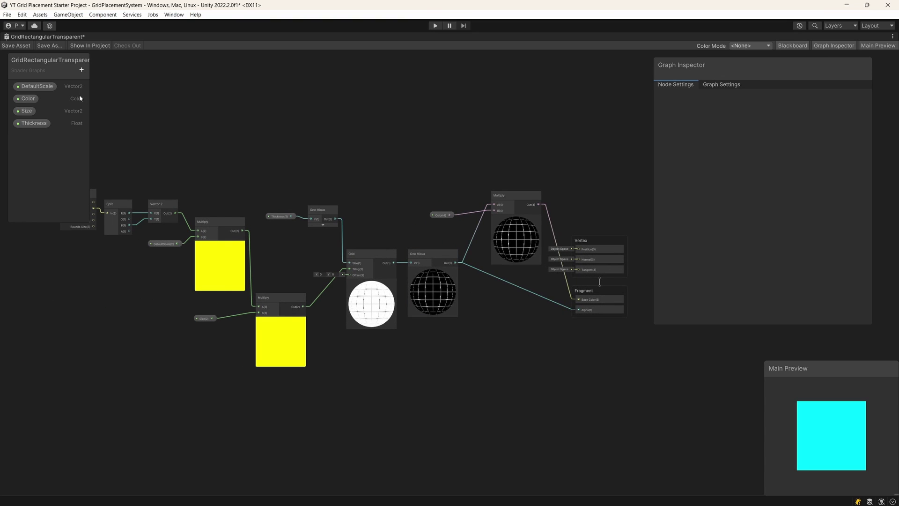
Restore the maximized GridRectangularTransparent graph to the regular layout and bring up the grid plane in the Scene view
{"action": "right_click", "coordinate": [42, 37]}
{"action": "left_click", "coordinate": [52, 43]}
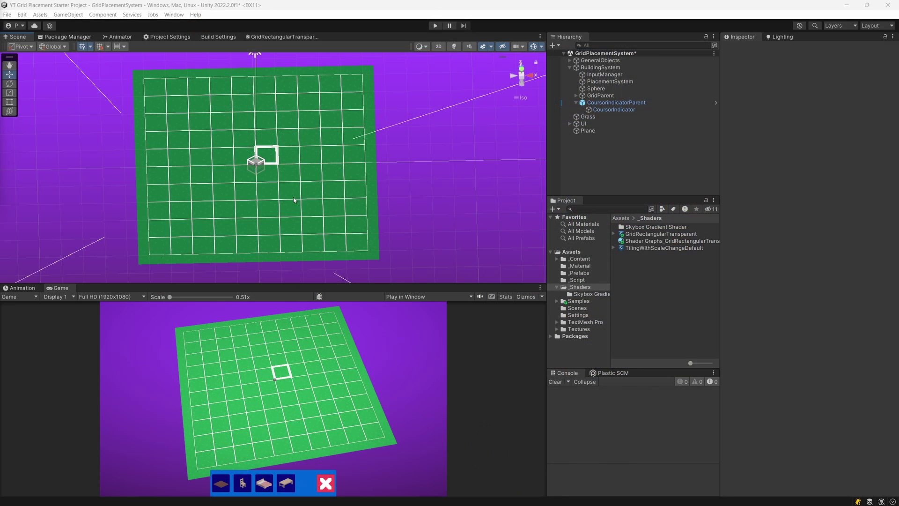
{"action": "left_click_drag", "start_coordinate": [292, 197], "coordinate": [211, 254], "text": "alt"}
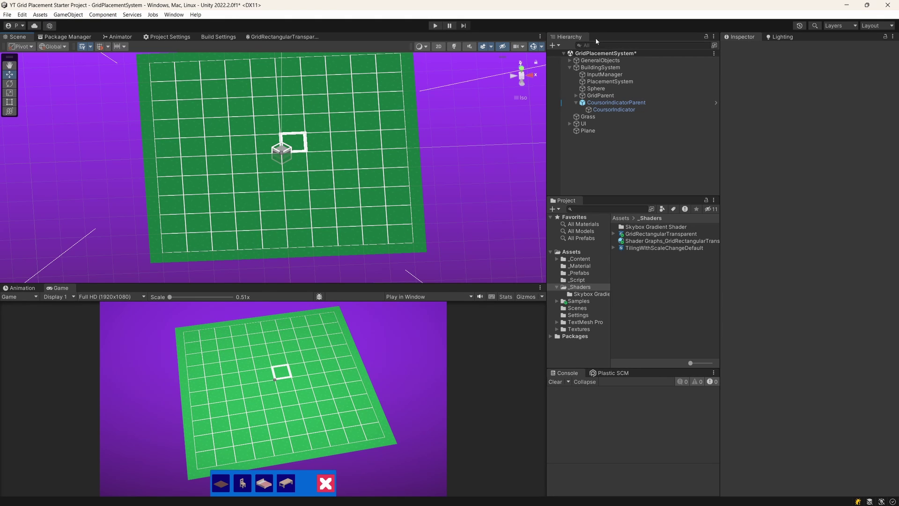
Try out the Thickness and Color settings on the Shader Graphs_GridRectangularTransparent material
{"action": "left_click", "coordinate": [642, 242]}
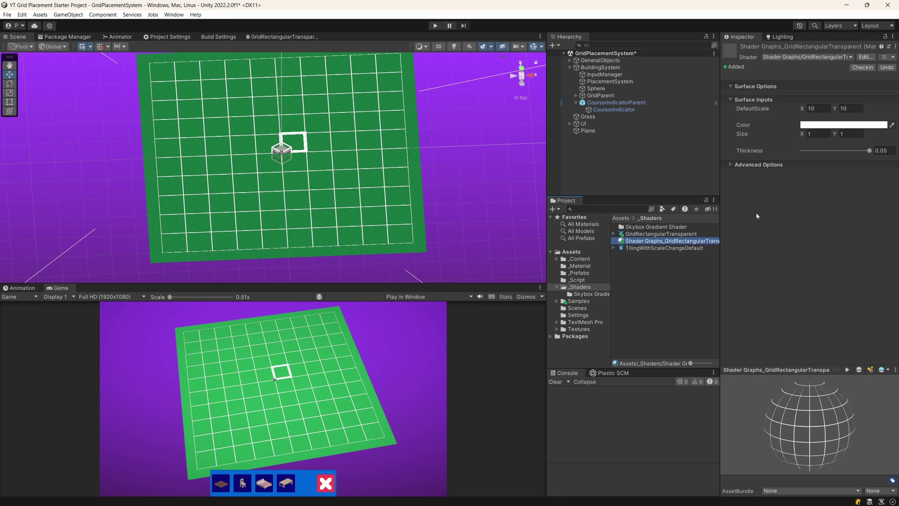
{"action": "mouse_move", "coordinate": [870, 151]}
{"action": "left_mouse_down"}
{"action": "mouse_move", "coordinate": [817, 152]}
{"action": "mouse_move", "coordinate": [869, 151]}
{"action": "left_mouse_up"}
{"action": "left_click", "coordinate": [821, 125]}
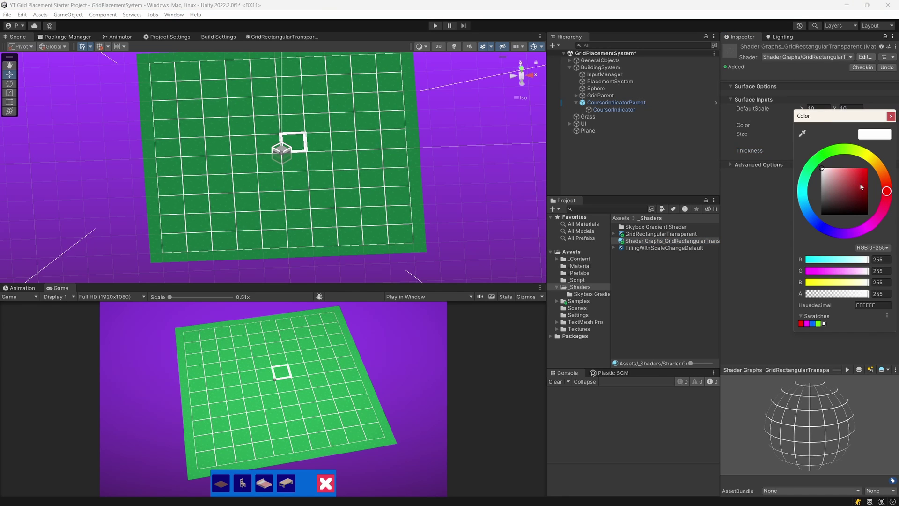
{"action": "left_click_drag", "start_coordinate": [863, 184], "coordinate": [788, 146]}
{"action": "left_click", "coordinate": [784, 167]}
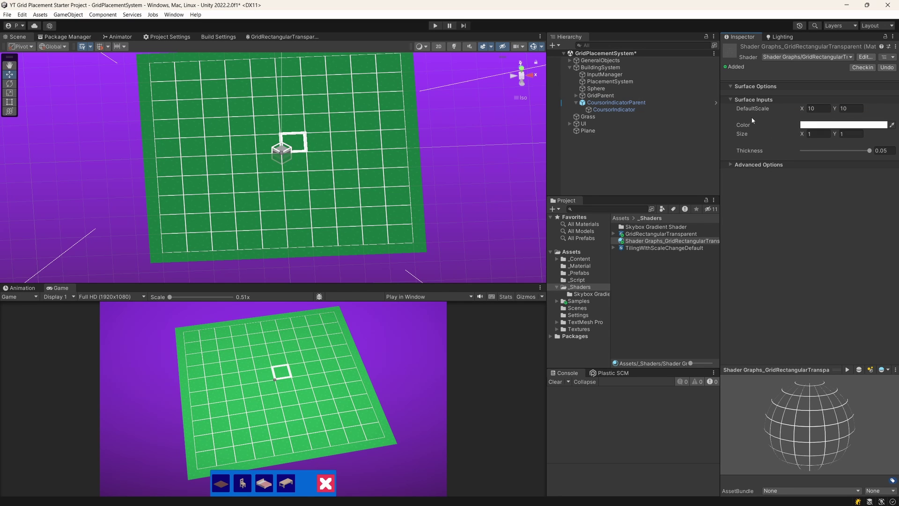
Set the grid material's Size to 2 in both X and Y
{"action": "type", "text": "2"}
{"action": "key", "text": "Tab"}
{"action": "type", "text": "2"}
{"action": "key", "text": "Return"}
{"action": "scroll", "coordinate": [352, 191], "scroll_direction": "up", "scroll_amount": 2}
{"action": "scroll", "coordinate": [336, 182], "scroll_direction": "up", "scroll_amount": 1}
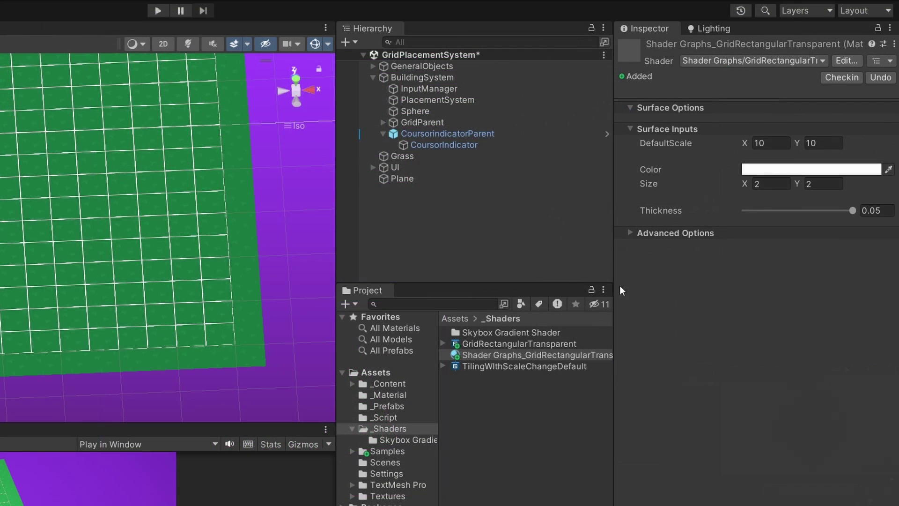
Expand GridParent, select its Grid child and try a Cell Size of 0.5 in X
{"action": "left_click", "coordinate": [416, 124]}
{"action": "left_click", "coordinate": [382, 122]}
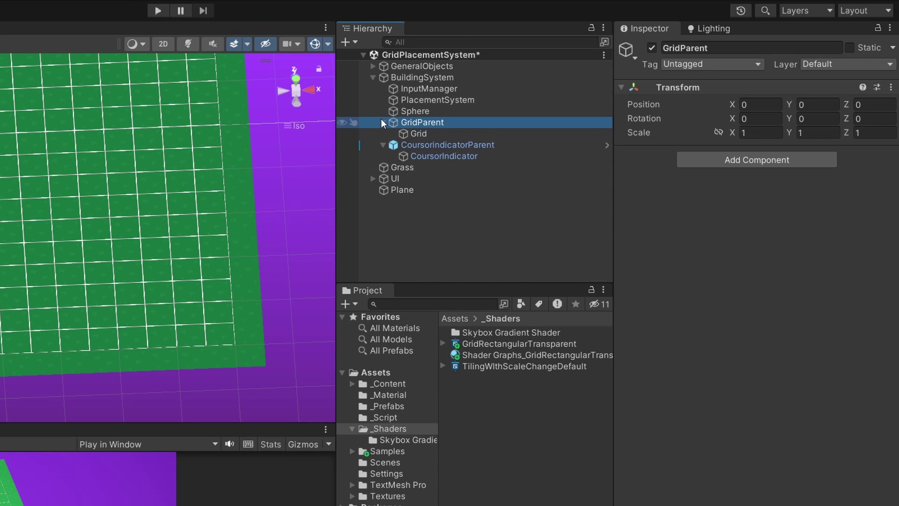
{"action": "left_click", "coordinate": [412, 133]}
{"action": "left_click", "coordinate": [759, 170]}
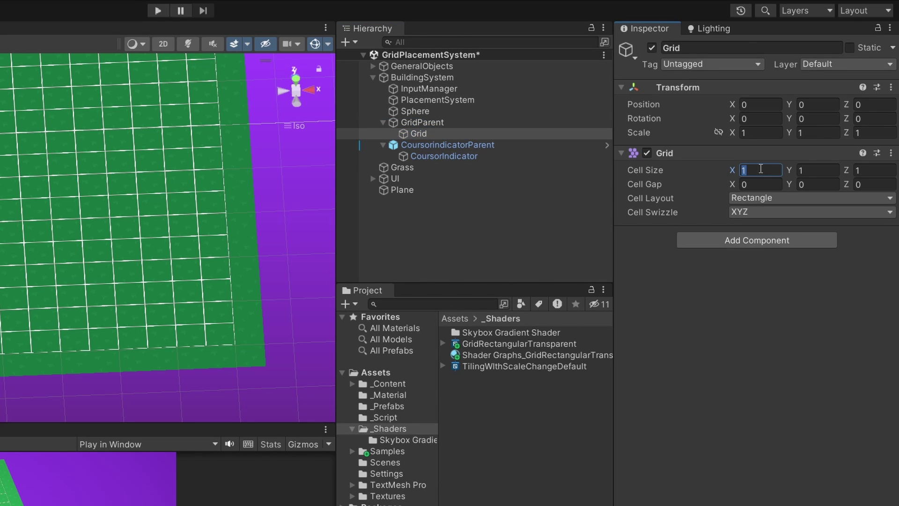
{"action": "type", "text": ".5"}
{"action": "key", "text": "Return"}
Set the Shader Graphs_GridRectangularTransparent material's Size to 1 in both X and Y
{"action": "left_click", "coordinate": [494, 355]}
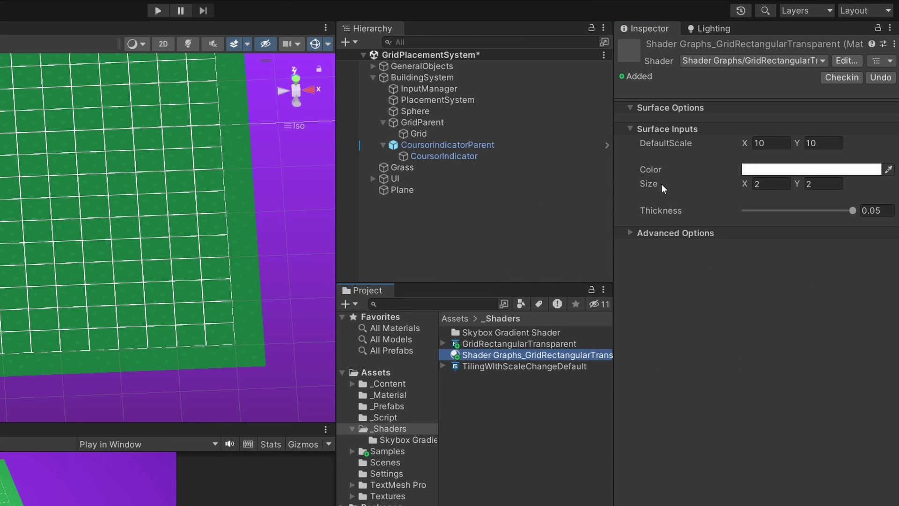
{"action": "left_click", "coordinate": [770, 183]}
{"action": "type", "text": "1"}
{"action": "key", "text": "Tab"}
{"action": "type", "text": "1"}
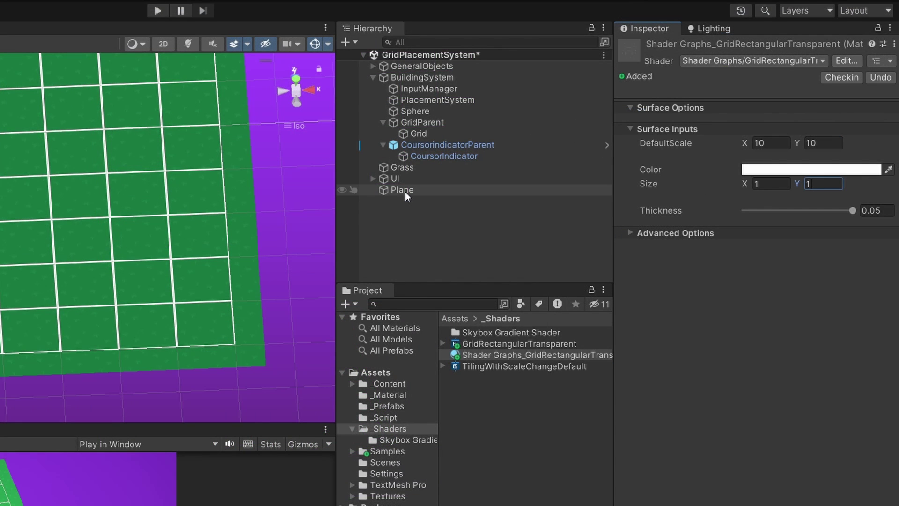
Make the Plane a child of GridParent, placed above the Grid object
{"action": "left_click", "coordinate": [589, 138]}
{"action": "left_click_drag", "start_coordinate": [404, 191], "coordinate": [428, 132]}
{"action": "left_click", "coordinate": [417, 144]}
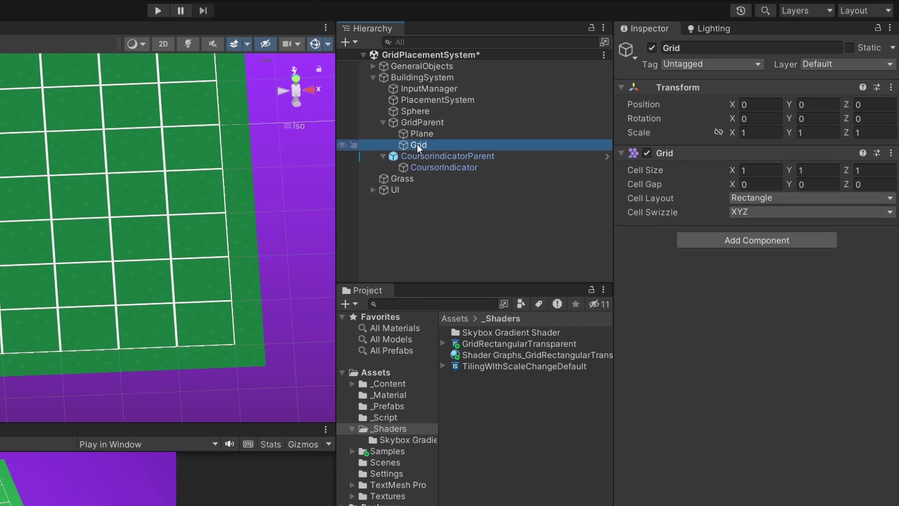
{"action": "left_click", "coordinate": [470, 136]}
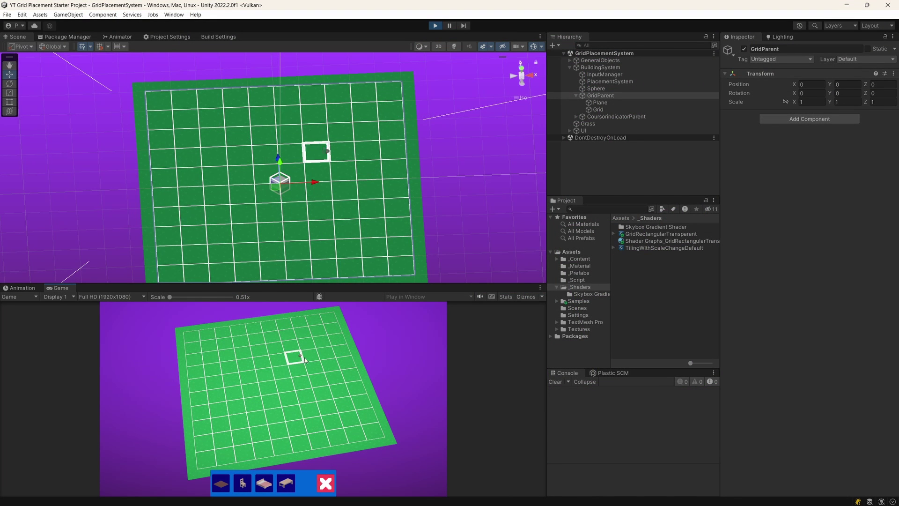
Move GridParent about 1.11 units along X in Play mode, then reset its X position to 0
{"action": "left_click", "coordinate": [608, 96]}
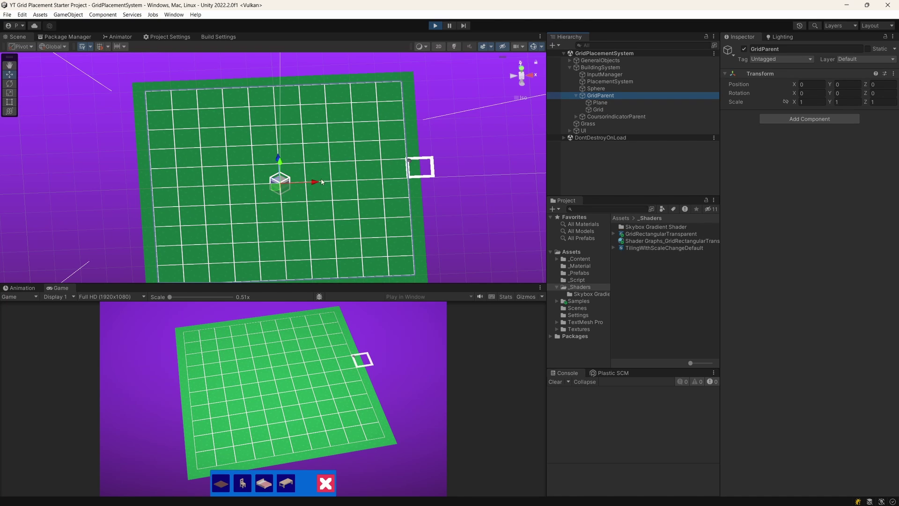
{"action": "left_click_drag", "start_coordinate": [321, 180], "coordinate": [345, 185]}
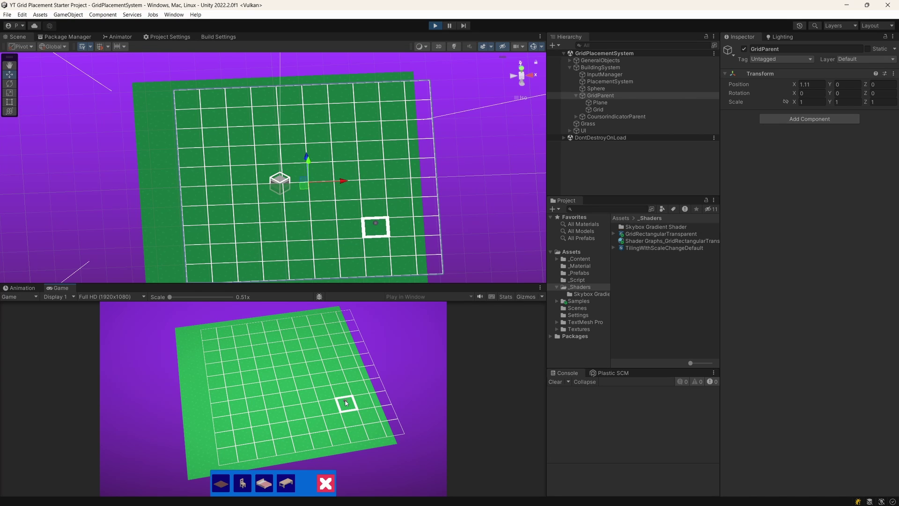
{"action": "left_click", "coordinate": [815, 84]}
{"action": "type", "text": "0"}
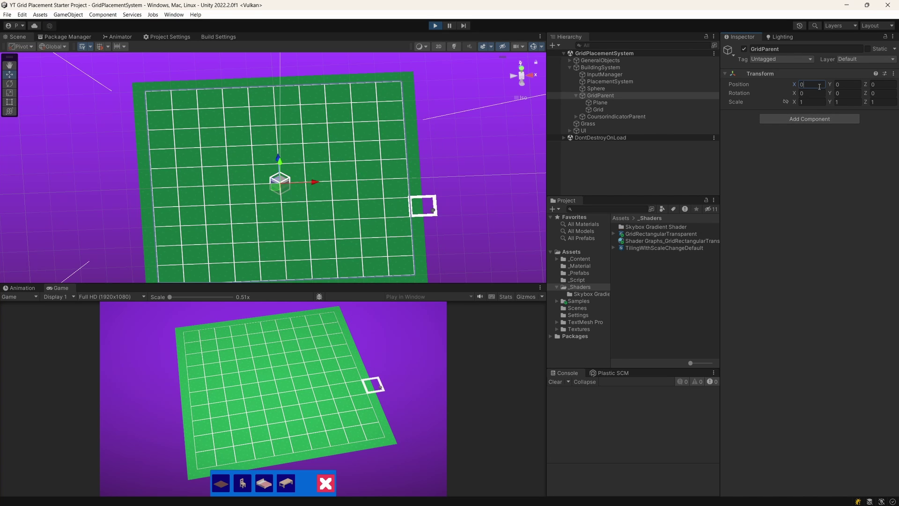
Set the Plane's scale to 1.5 in X and Z while the game is running
{"action": "left_click", "coordinate": [615, 104]}
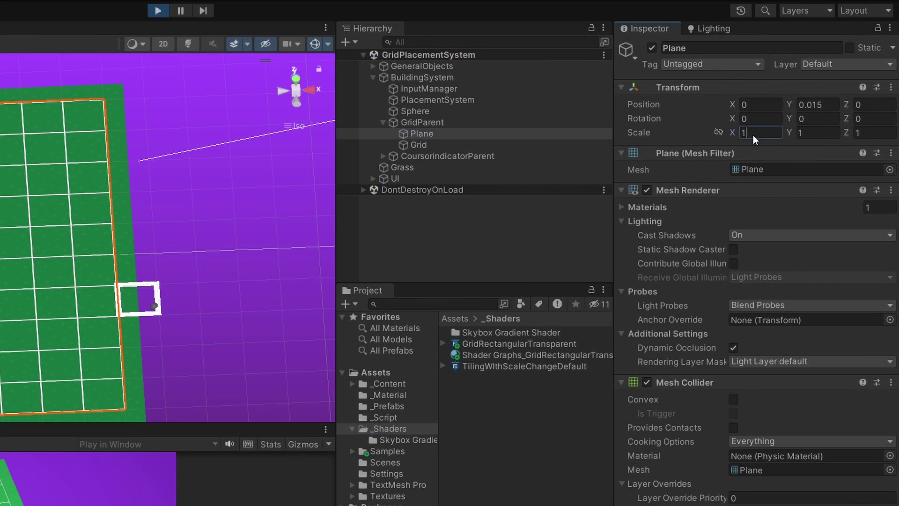
{"action": "left_click", "coordinate": [808, 102]}
{"action": "type", "text": "1.5"}
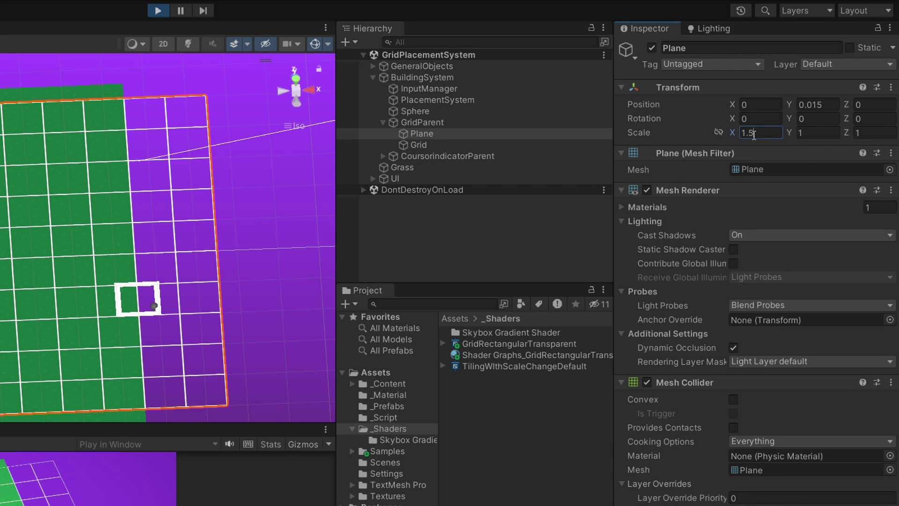
{"action": "left_click", "coordinate": [881, 135]}
{"action": "type", "text": "1.5"}
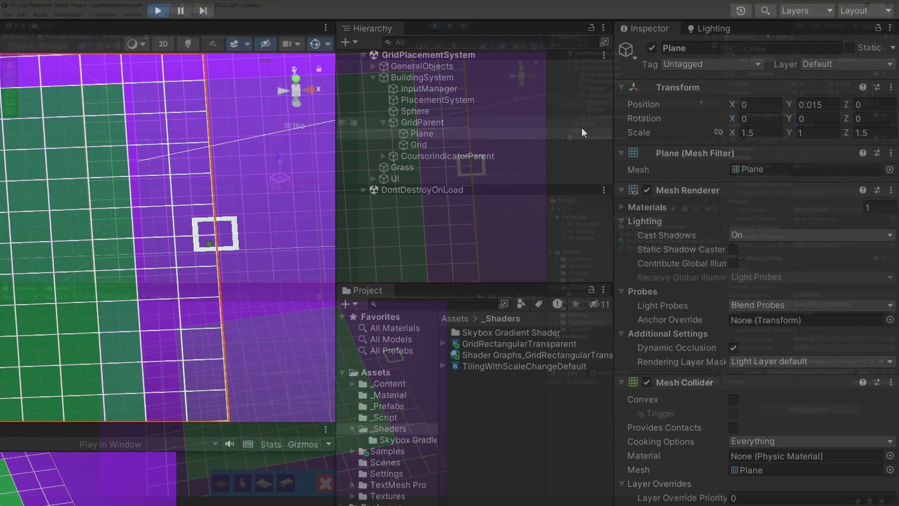
Offset the scaled Plane by setting its position to 0.5 in X and Z
{"action": "left_click", "coordinate": [614, 103]}
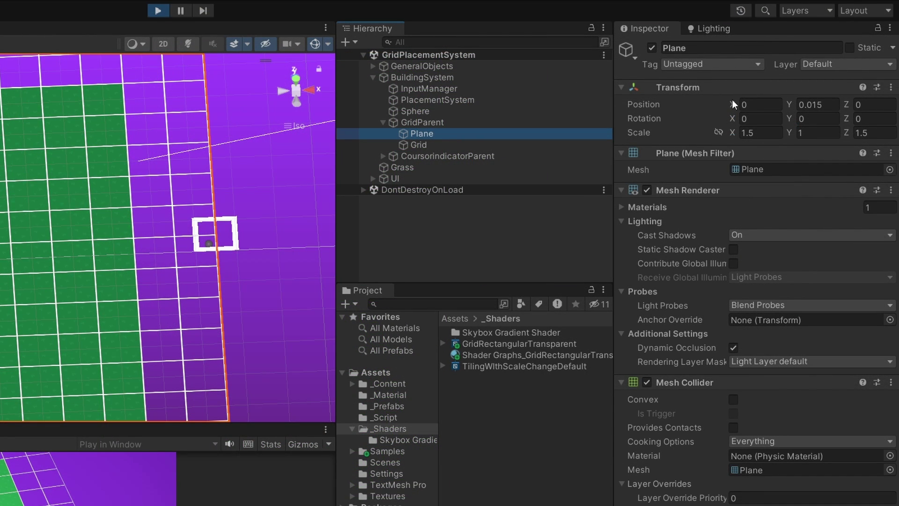
{"action": "left_click", "coordinate": [746, 104]}
{"action": "type", "text": "0.5"}
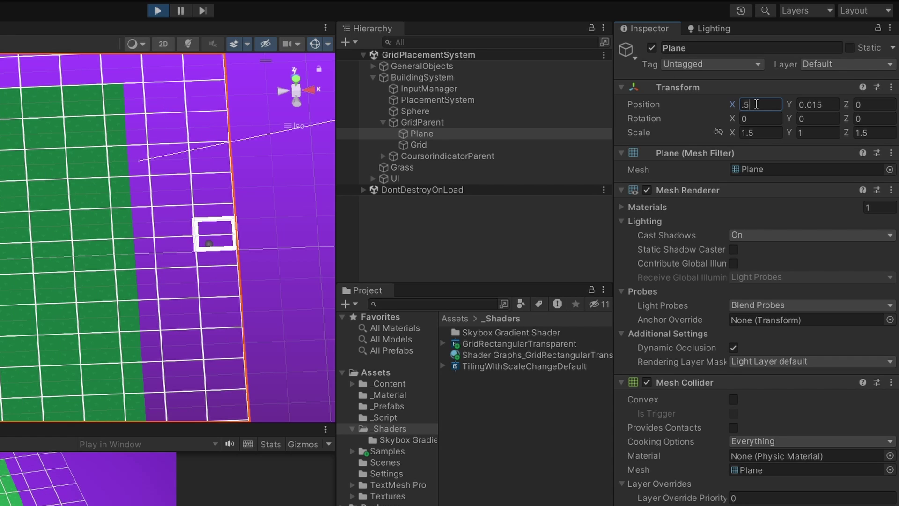
{"action": "left_click", "coordinate": [863, 105]}
{"action": "type", "text": "."}
{"action": "type", "text": "5"}
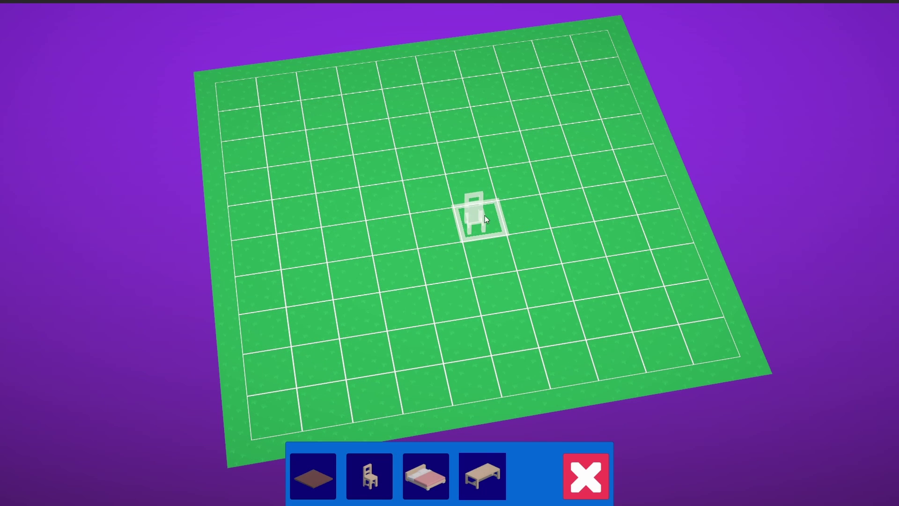
Place three chairs on separate cells of the grid in the running game
{"action": "left_click", "coordinate": [456, 281]}
{"action": "left_click", "coordinate": [554, 288]}
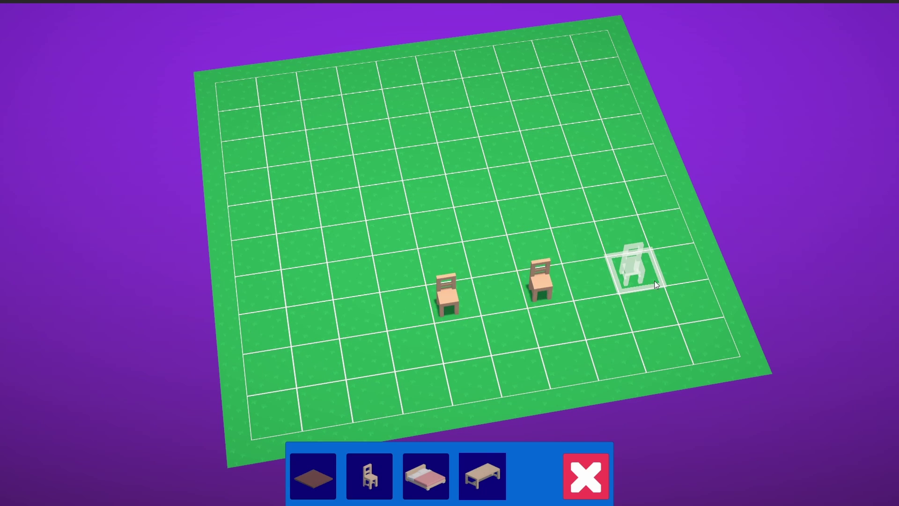
{"action": "left_click", "coordinate": [639, 262]}
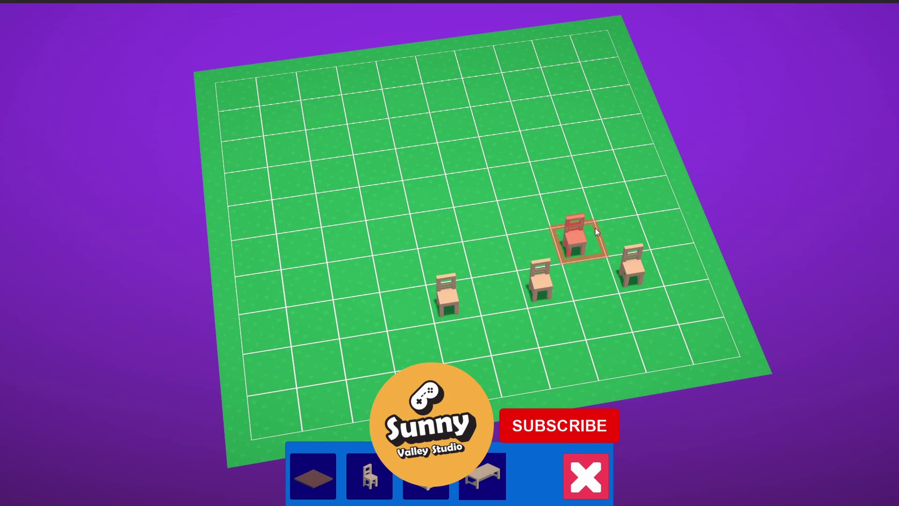